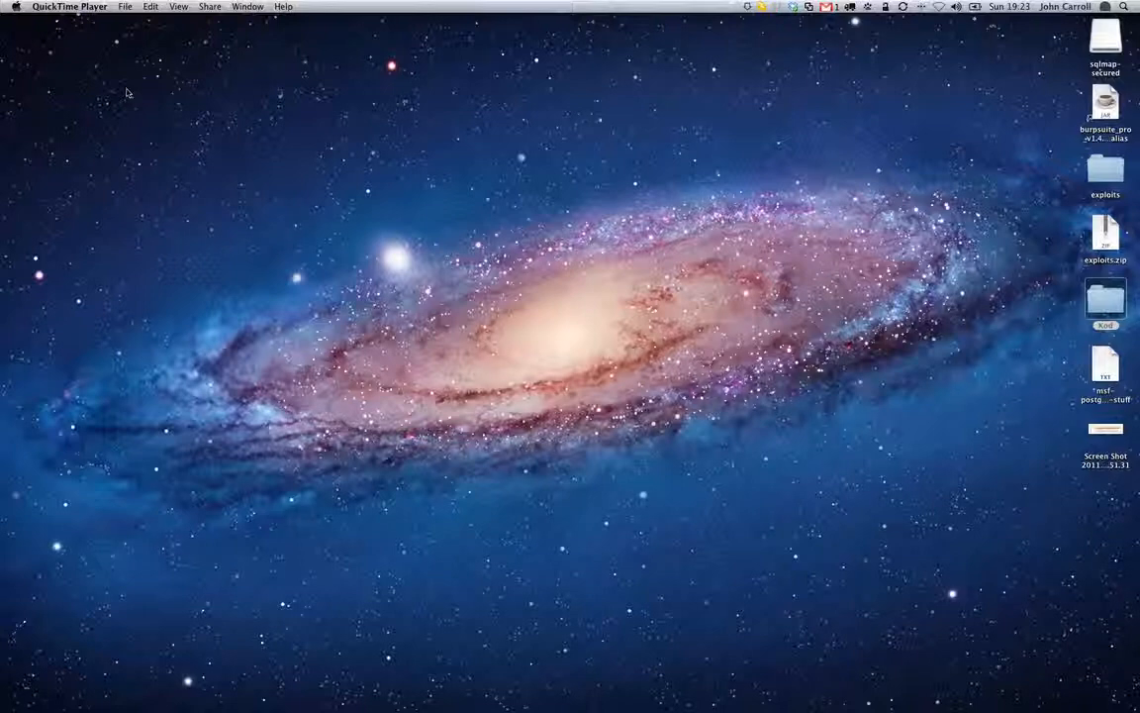
Open Disk Utility from the Utilities folder, close the Finder window and centre the Disk Utility window on the desktop
{"action": "left_click", "coordinate": [249, 89]}
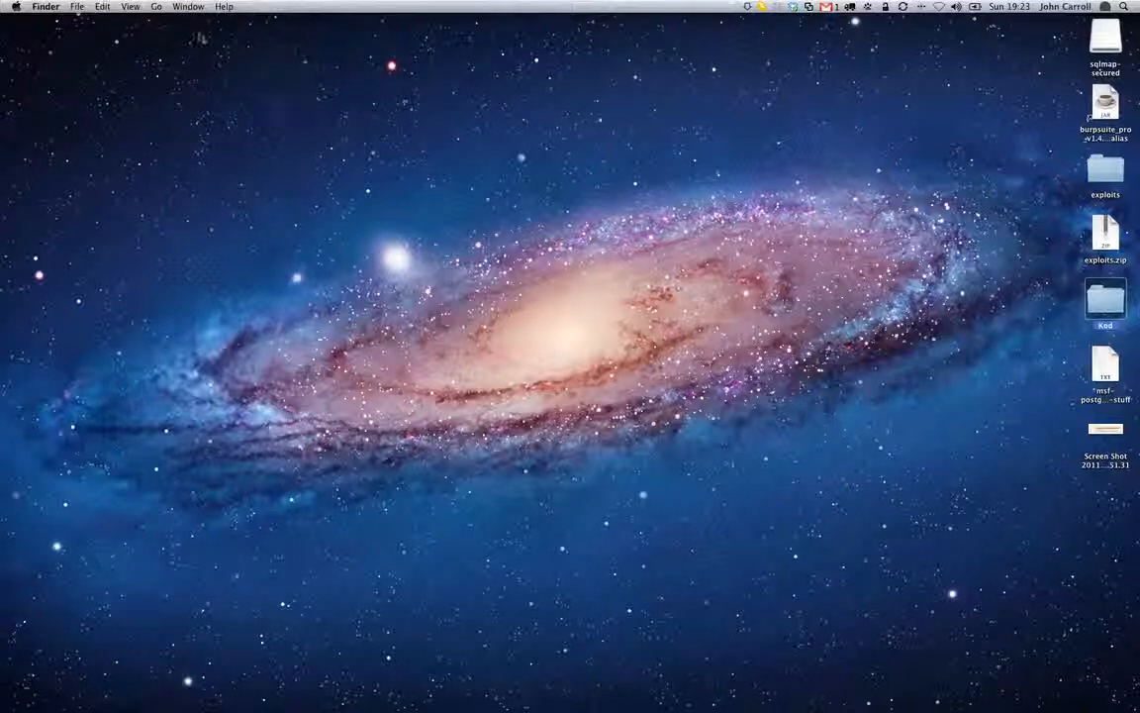
{"action": "left_click", "coordinate": [156, 6]}
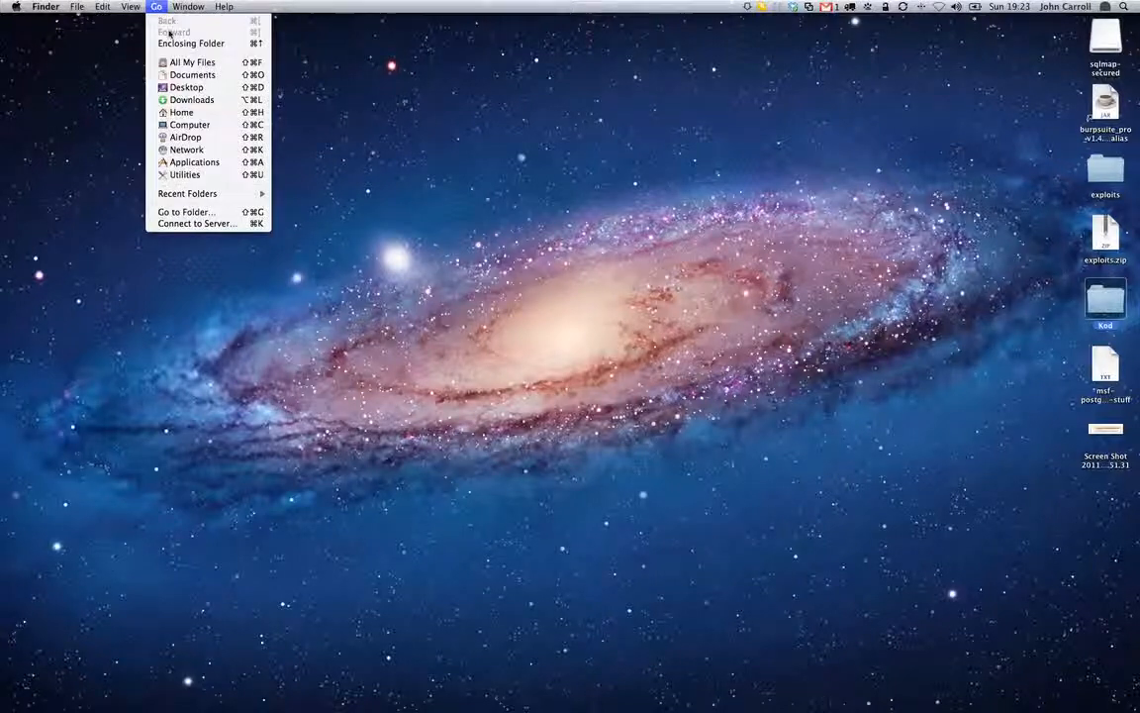
{"action": "left_click", "coordinate": [249, 162]}
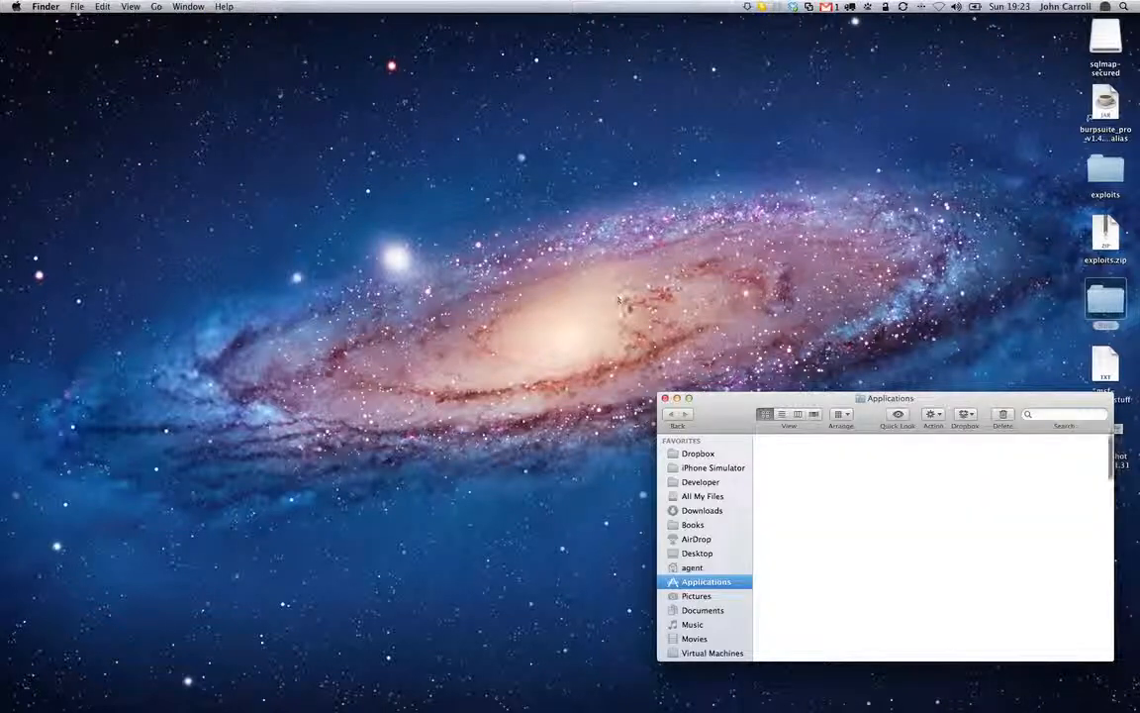
{"action": "left_click_drag", "start_coordinate": [778, 403], "coordinate": [433, 193]}
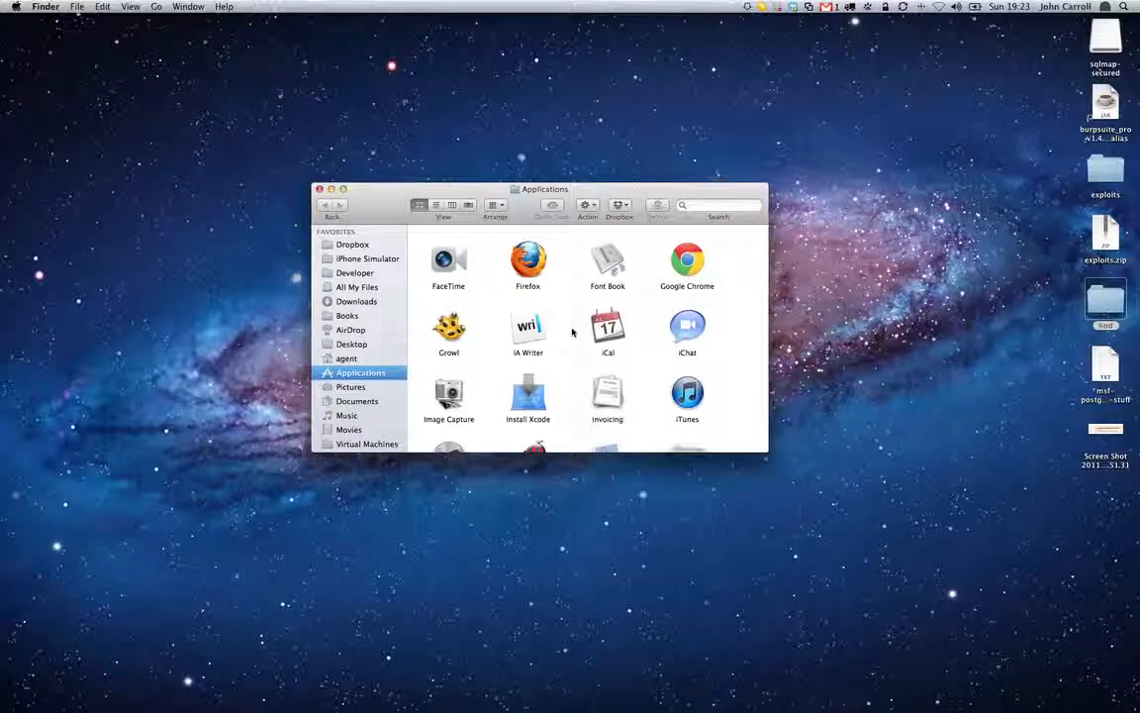
{"action": "key", "text": "super+shift+u"}
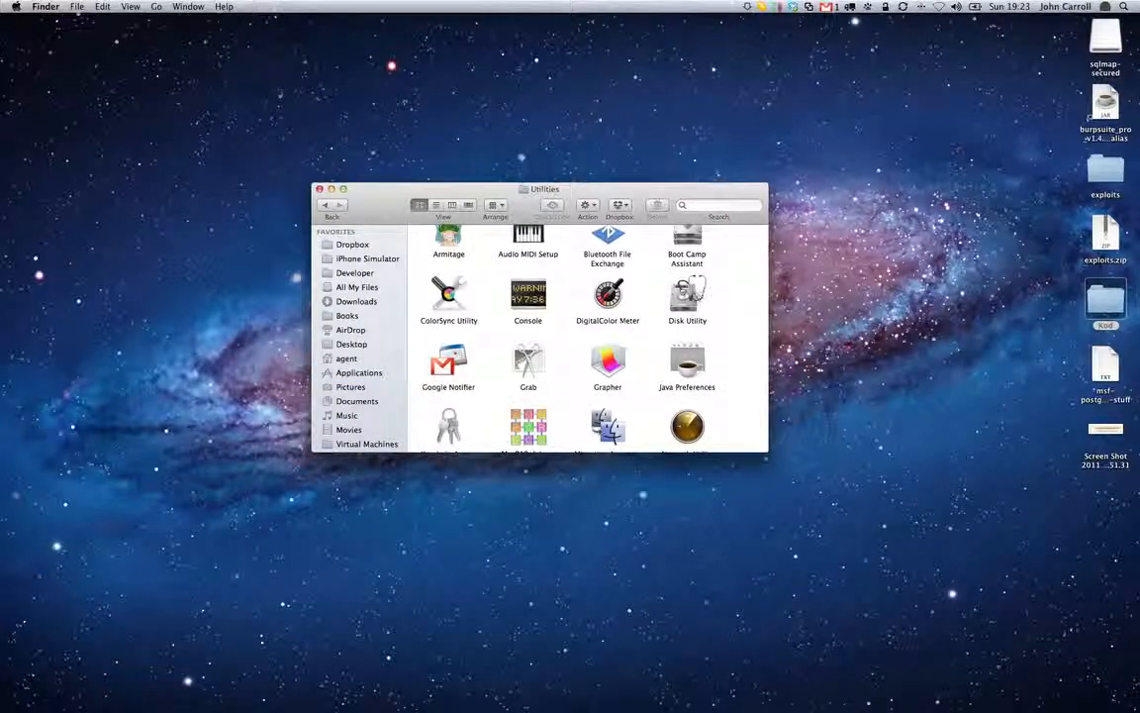
{"action": "left_click", "coordinate": [687, 297]}
{"action": "double_click", "coordinate": [687, 297]}
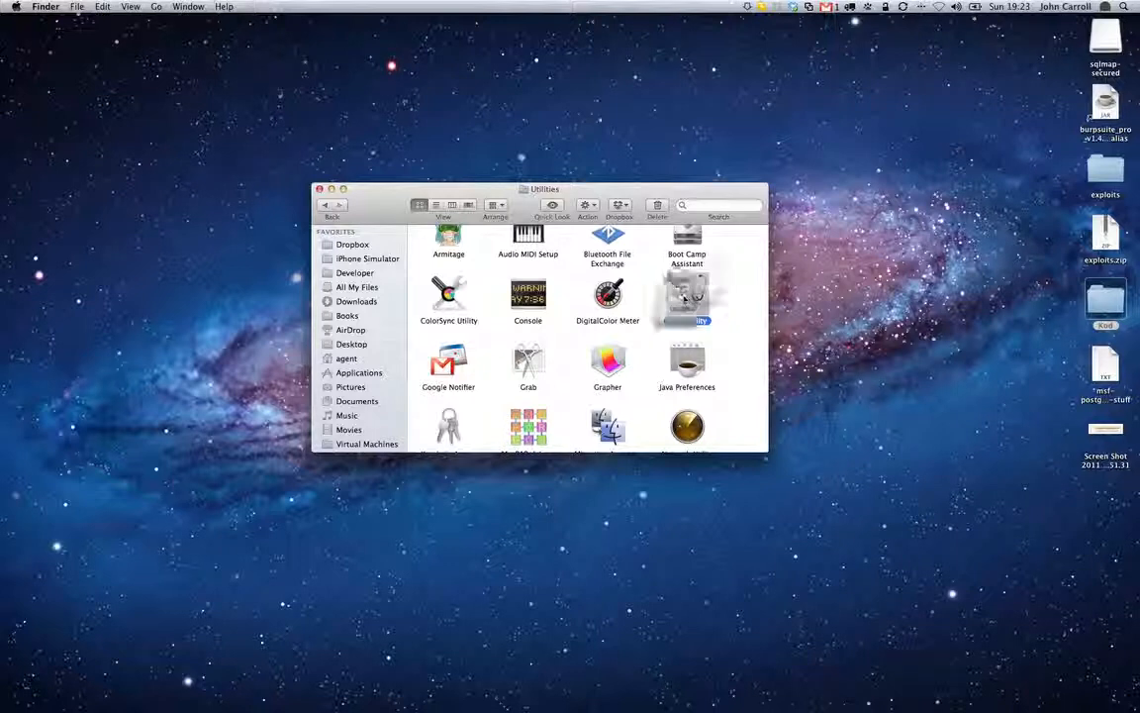
{"action": "left_click", "coordinate": [317, 189]}
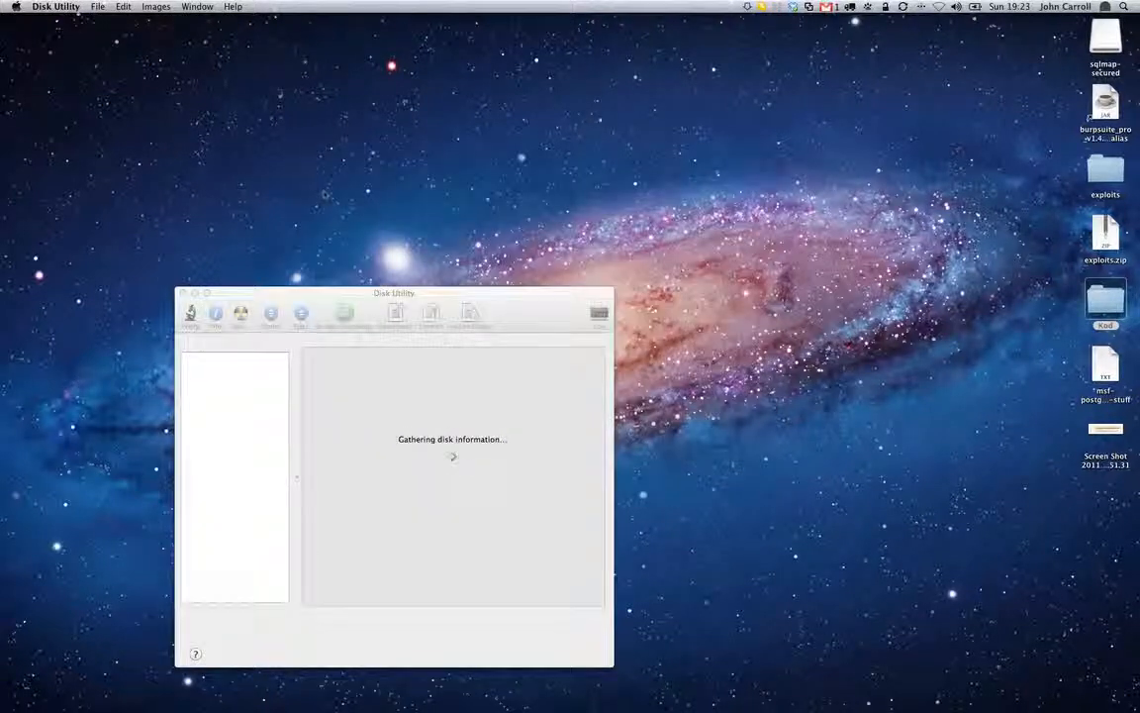
{"action": "left_click_drag", "start_coordinate": [320, 293], "coordinate": [503, 139]}
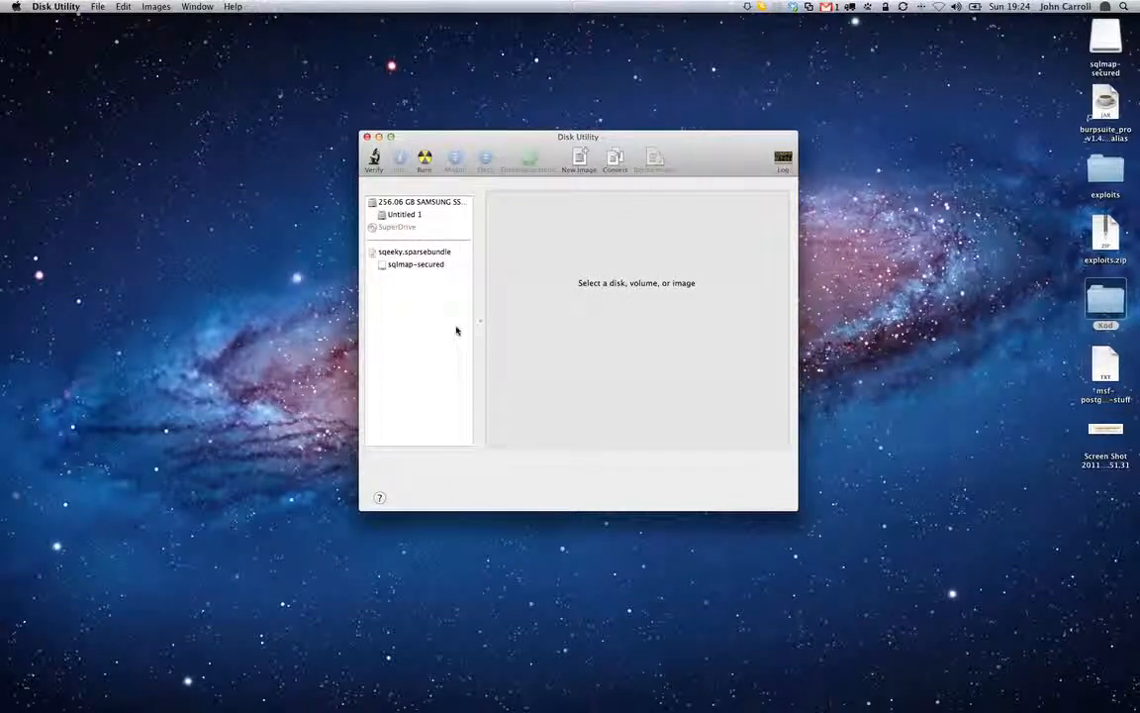
Start a new disk image saved as secretstuphhhh on the Desktop, with the Mac OS Extended (Journaled) format
{"action": "left_click", "coordinate": [577, 161]}
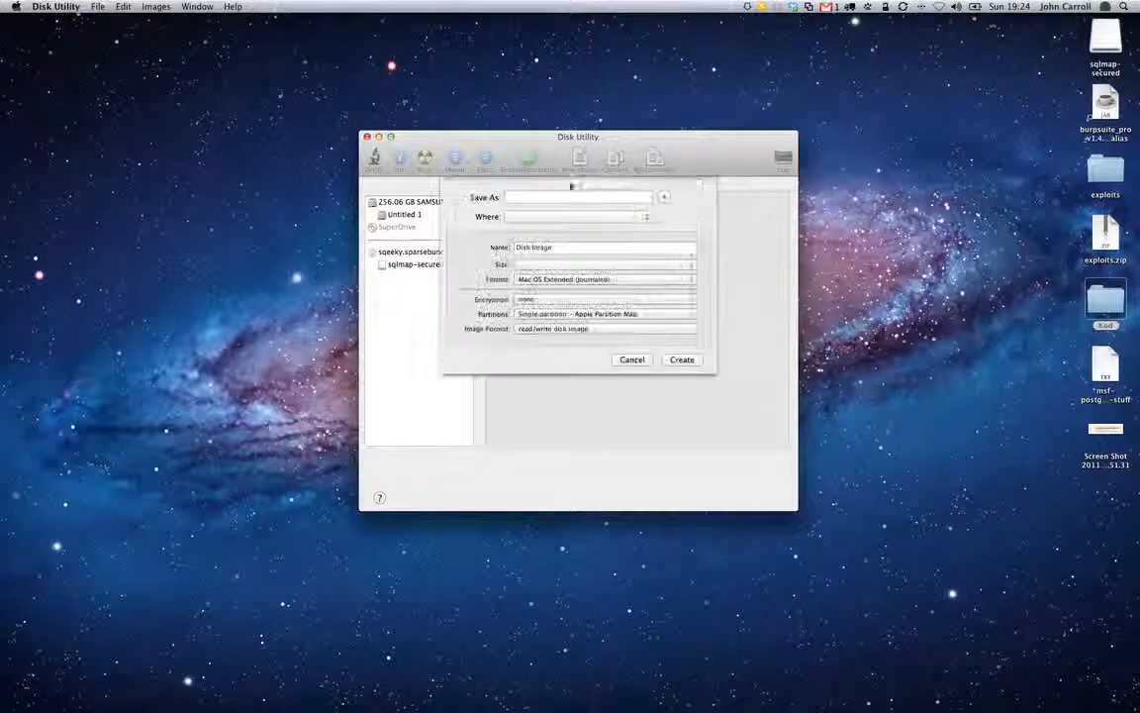
{"action": "type", "text": "se"}
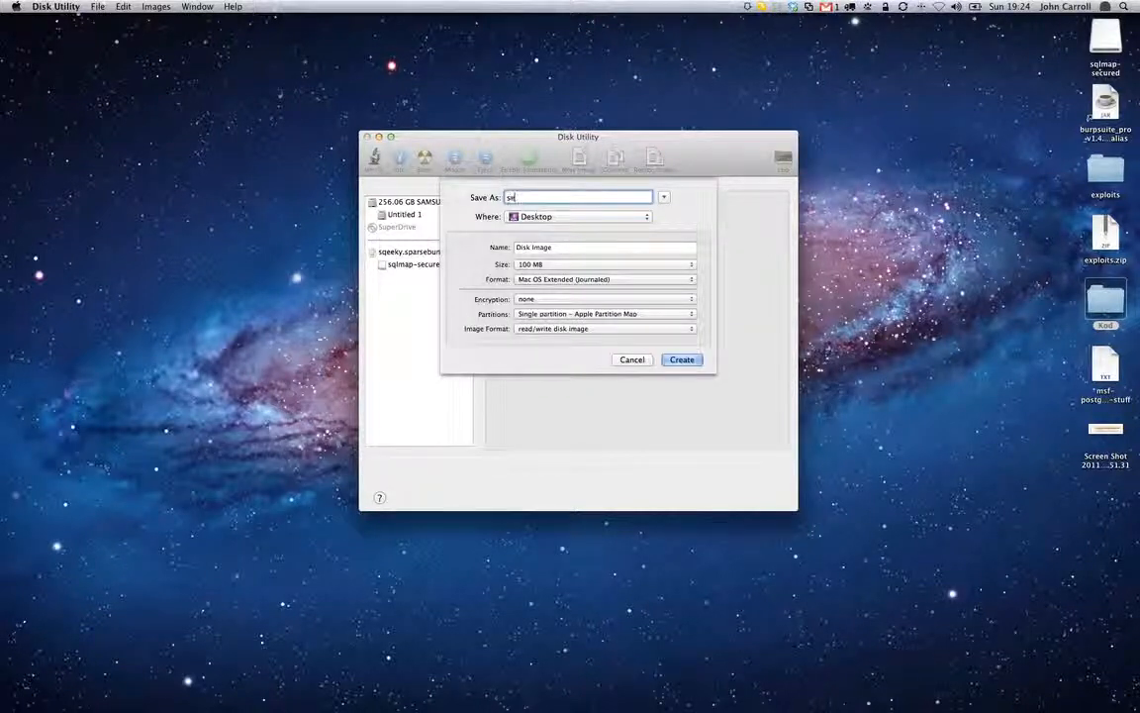
{"action": "type", "text": "cretstuphhhh"}
{"action": "left_click", "coordinate": [568, 280]}
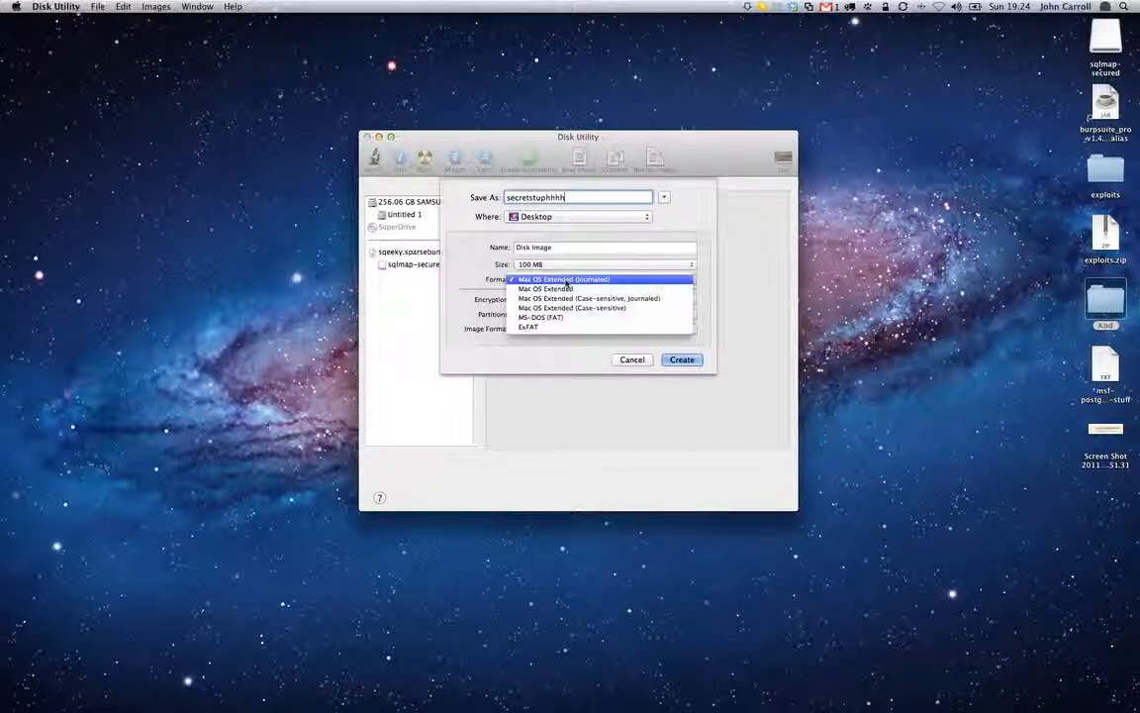
{"action": "left_click", "coordinate": [567, 280]}
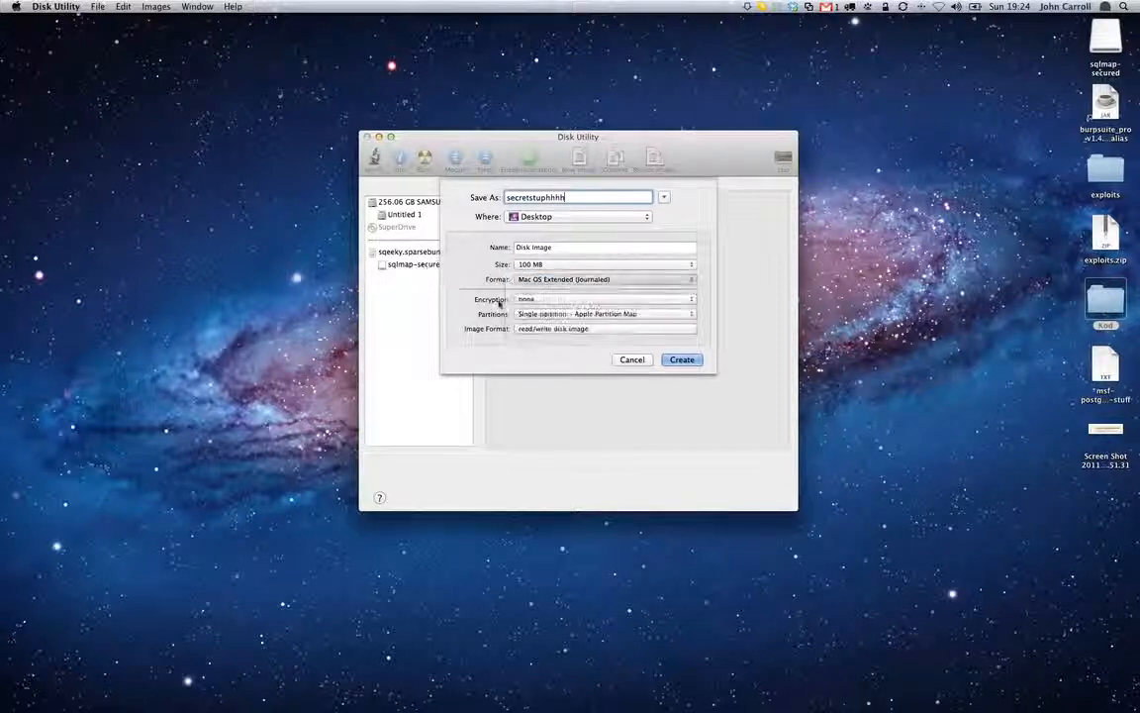
Set 256-bit AES encryption and a single Apple Partition Map partition, and make the image a sparse bundle disk image
{"action": "left_click", "coordinate": [606, 299]}
{"action": "left_click", "coordinate": [597, 324]}
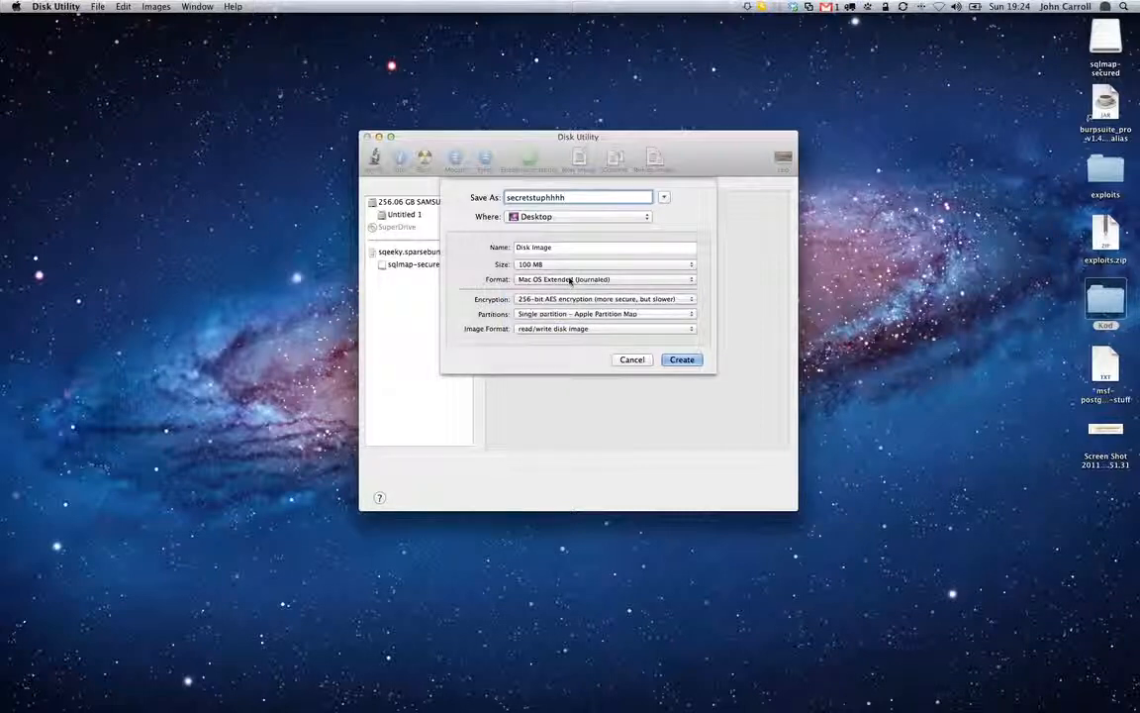
{"action": "left_click", "coordinate": [582, 316]}
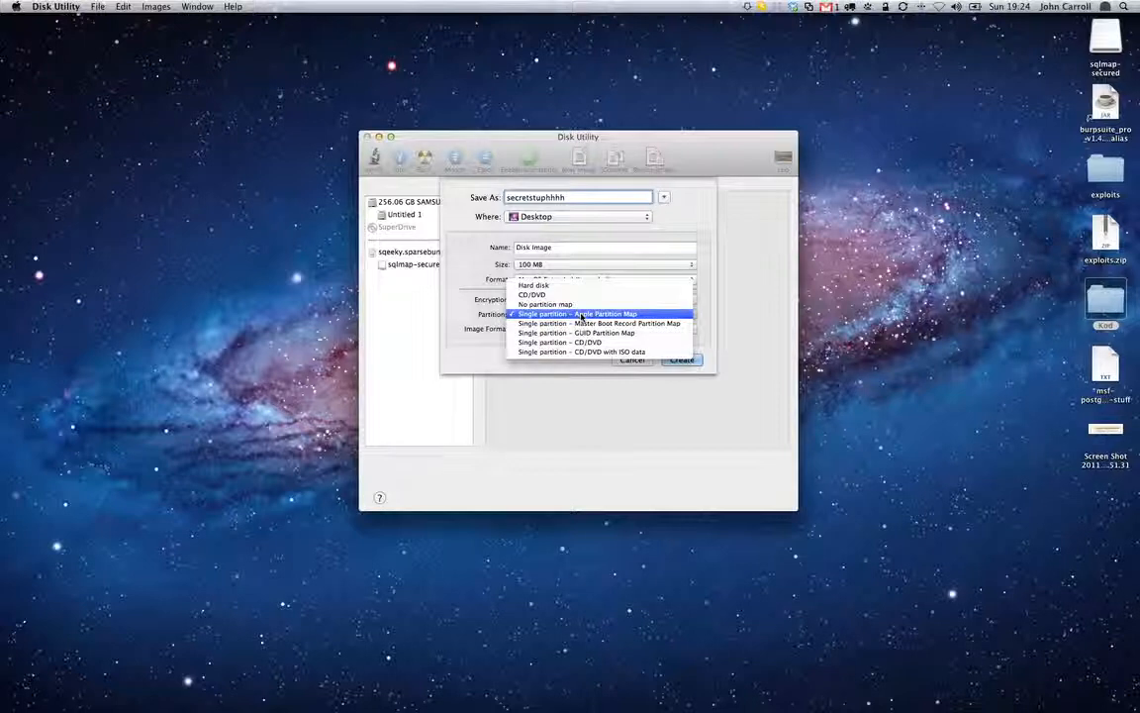
{"action": "left_click", "coordinate": [592, 315]}
{"action": "left_click", "coordinate": [607, 328]}
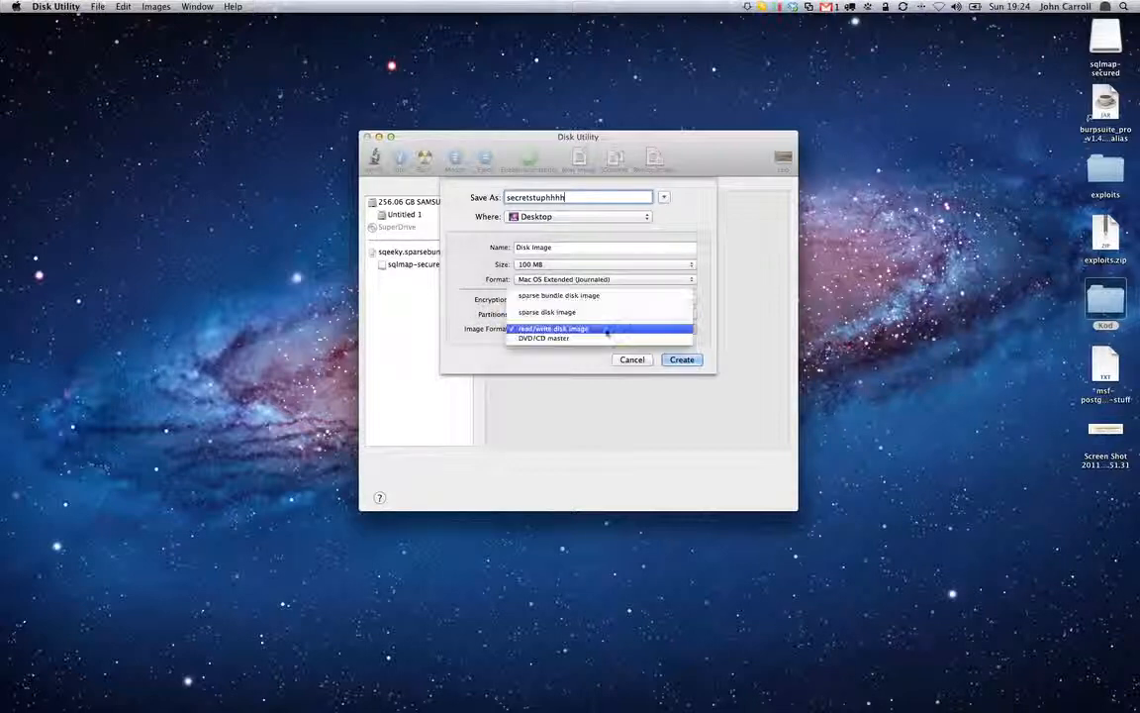
{"action": "left_click", "coordinate": [611, 295]}
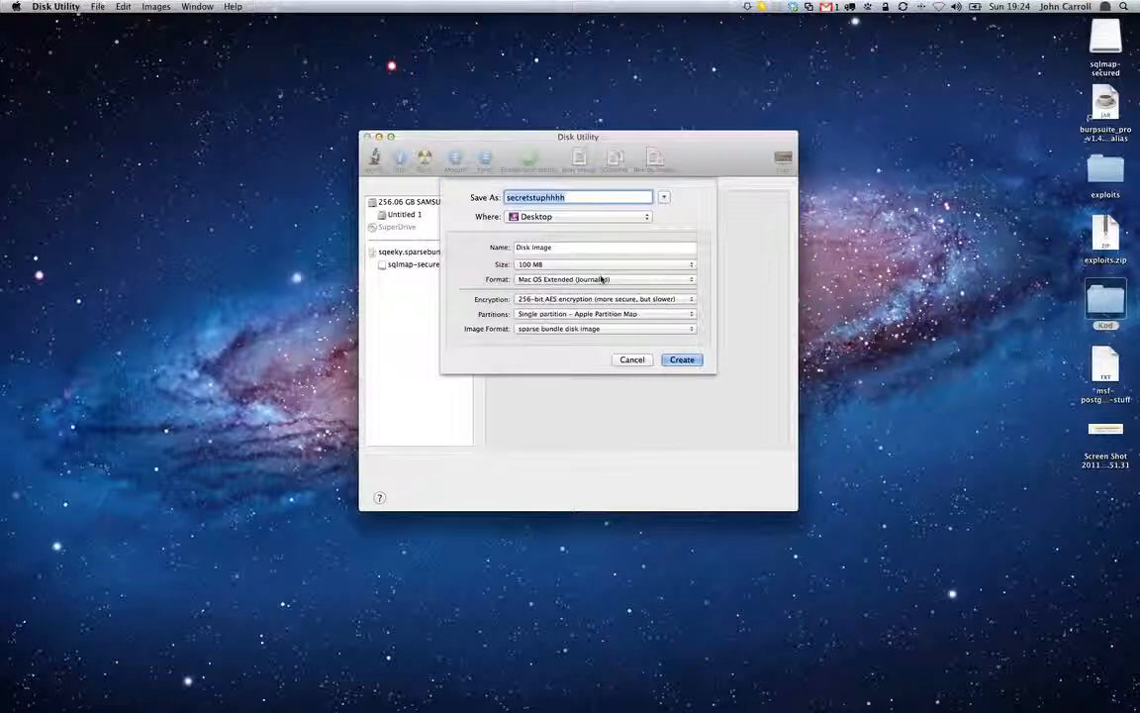
Name the new image's volume "stash stuff here"
{"action": "double_click", "coordinate": [591, 245]}
{"action": "key", "text": "super+a"}
{"action": "type", "text": "s"}
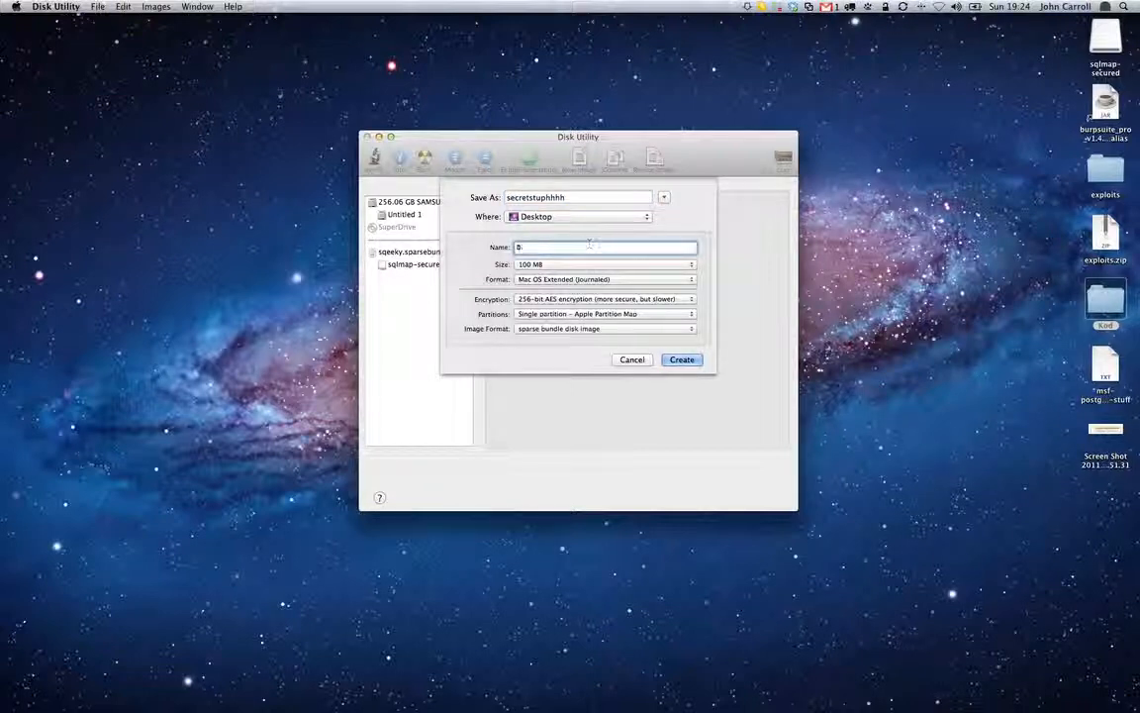
{"action": "type", "text": "tuphtuff here"}
Set a custom size of 15 GB for the disk image
{"action": "left_click", "coordinate": [608, 265]}
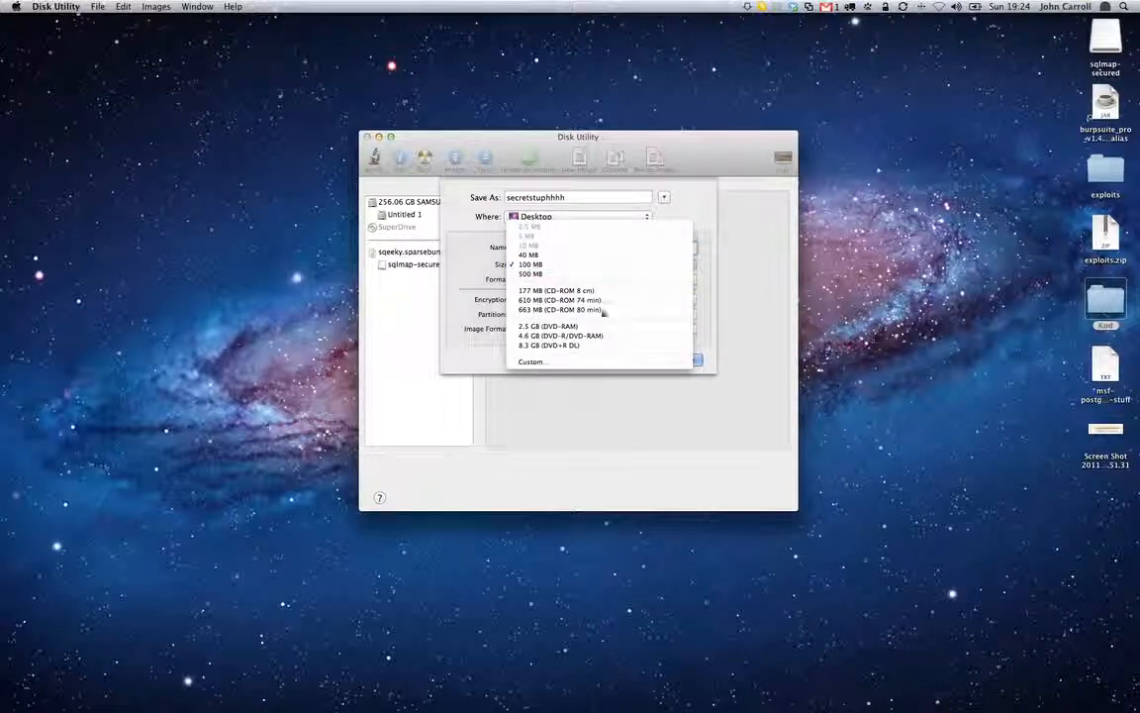
{"action": "left_click", "coordinate": [558, 365]}
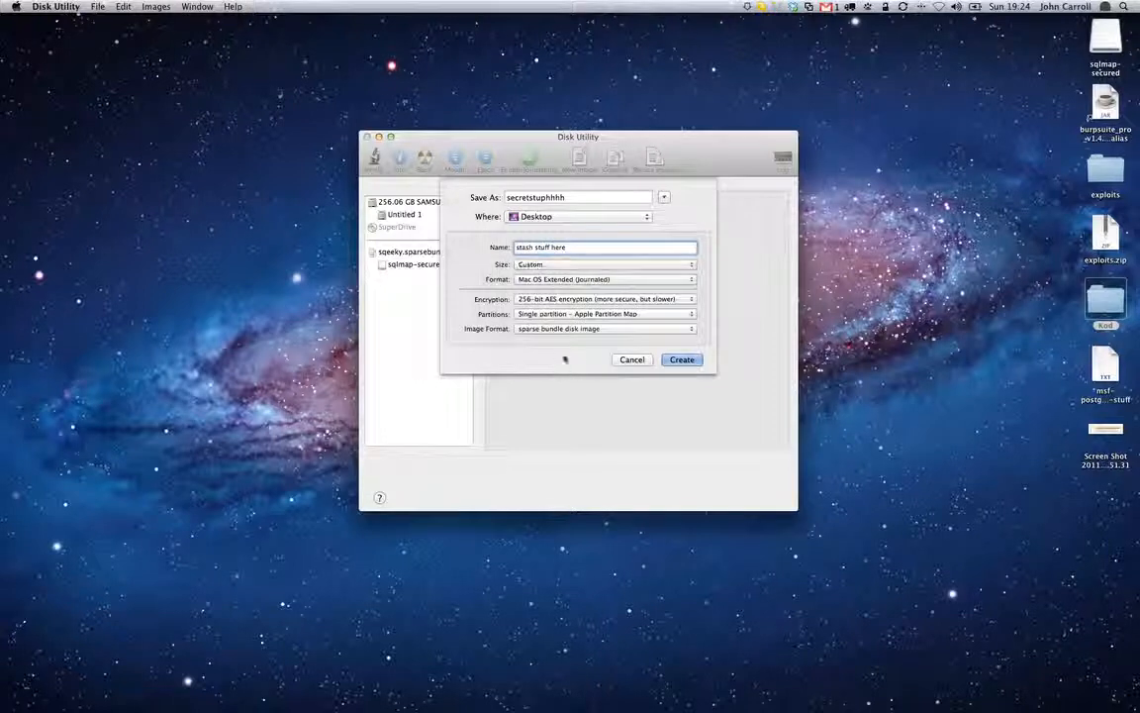
{"action": "left_click", "coordinate": [624, 208]}
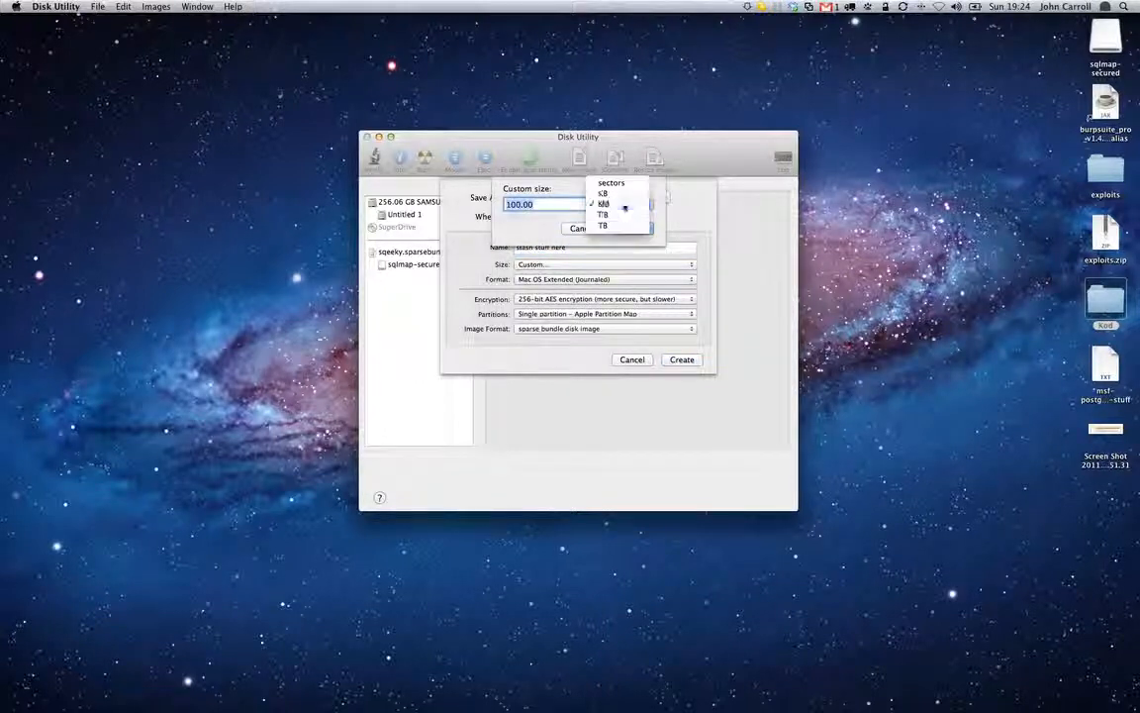
{"action": "left_click", "coordinate": [626, 213]}
{"action": "left_click", "coordinate": [627, 211]}
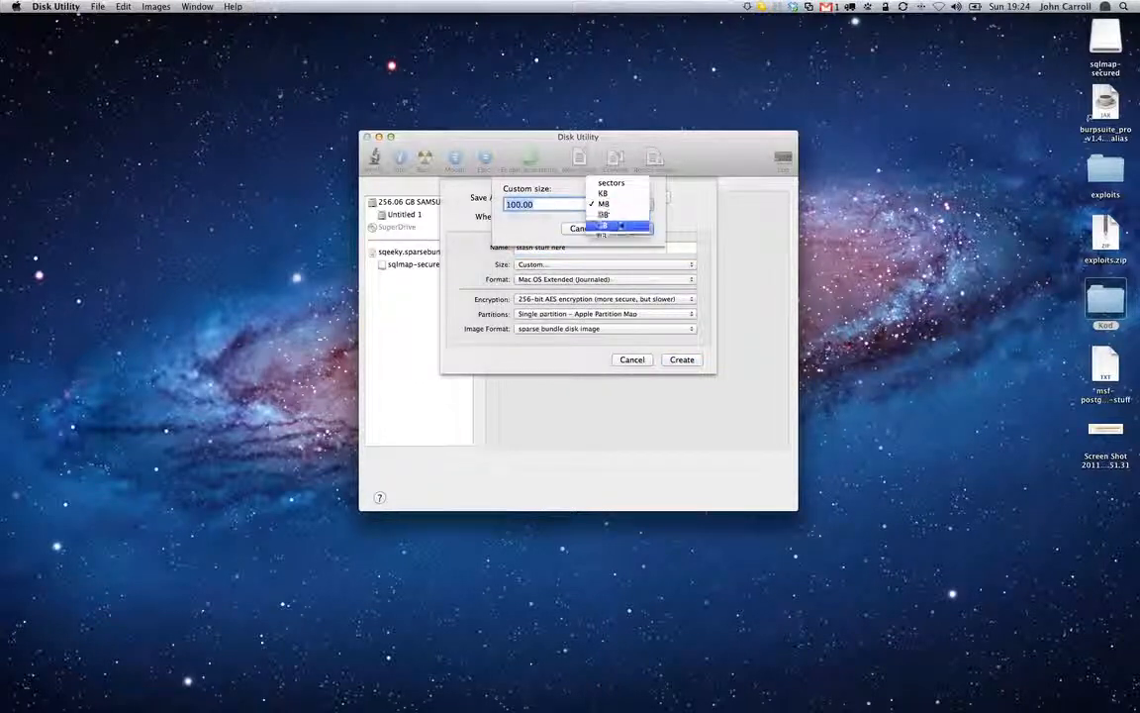
{"action": "left_click", "coordinate": [621, 216]}
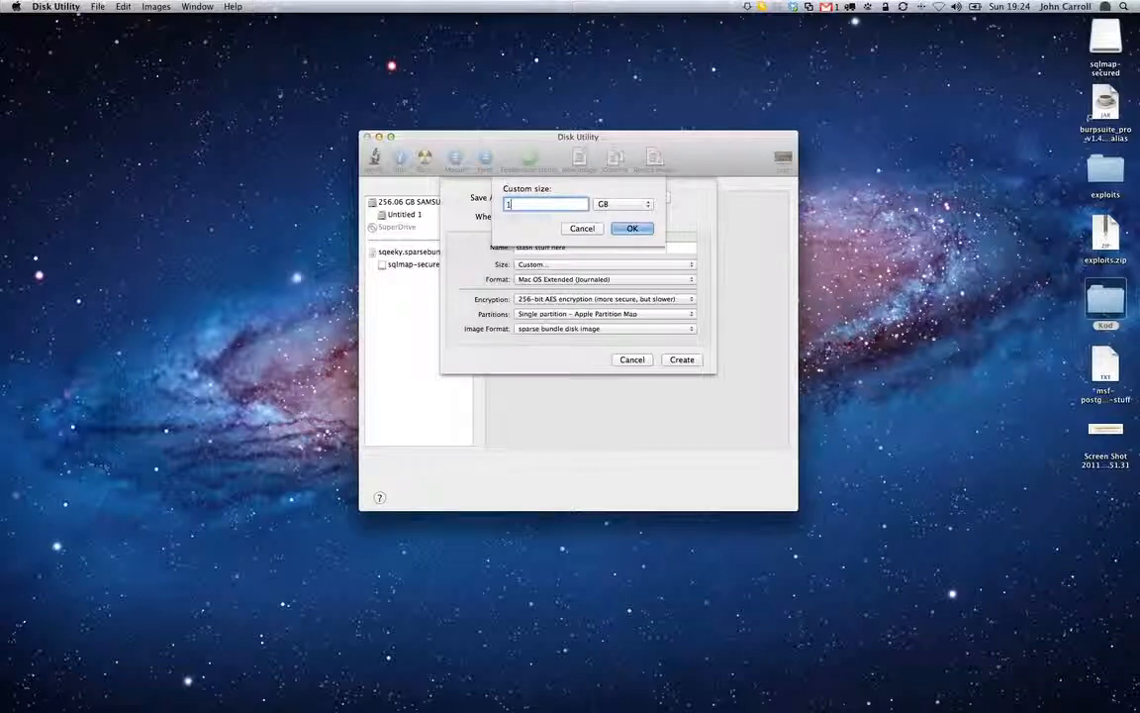
{"action": "left_click", "coordinate": [625, 229]}
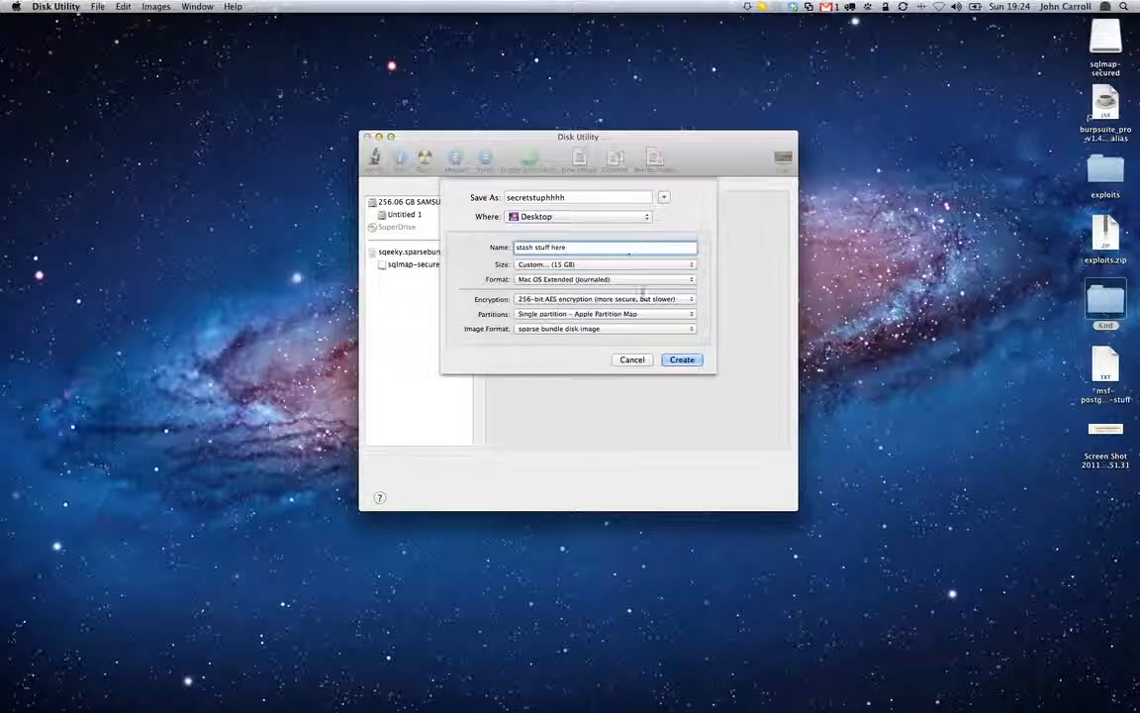
Create the image, entering and verifying its new password without remembering it in the keychain
{"action": "left_click", "coordinate": [681, 360]}
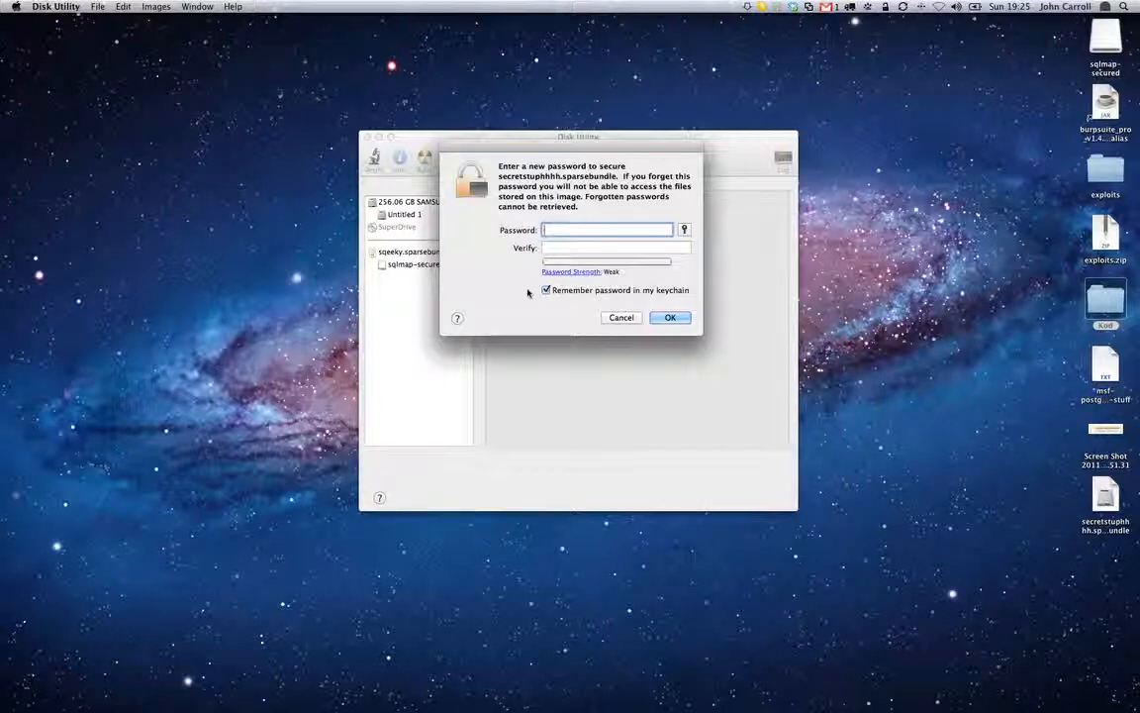
{"action": "left_click", "coordinate": [546, 289]}
{"action": "type", "text": "*********"}
{"action": "key", "text": "Tab"}
{"action": "type", "text": "********"}
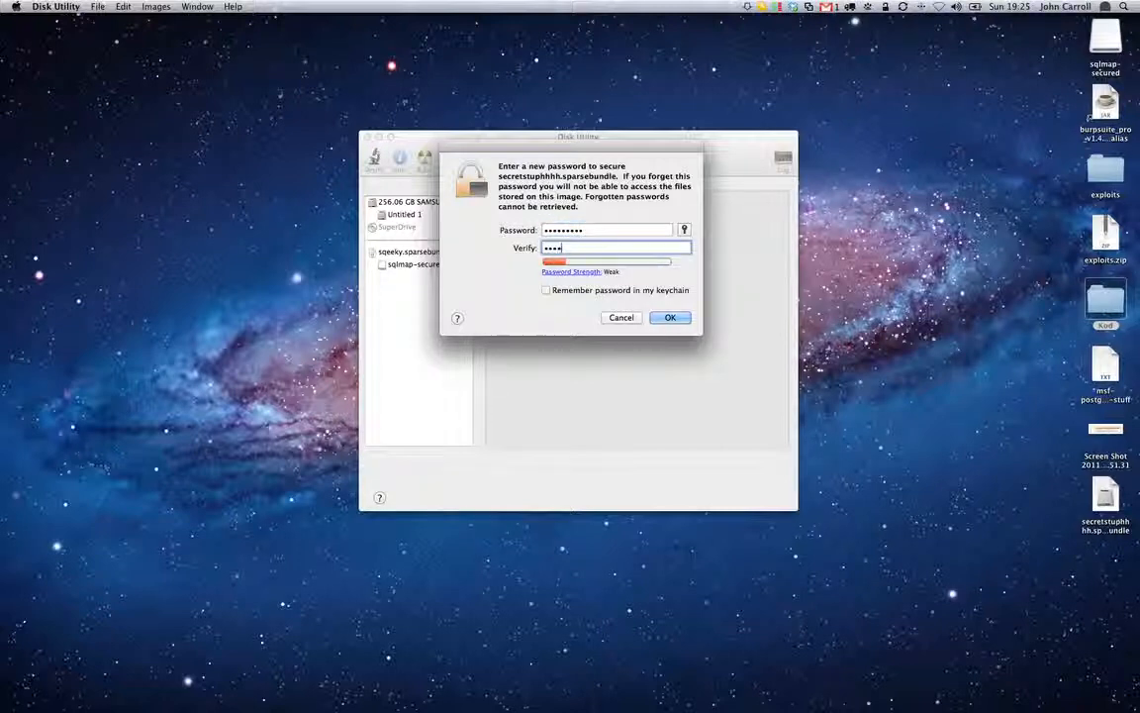
{"action": "type", "text": "*"}
{"action": "left_click", "coordinate": [670, 318]}
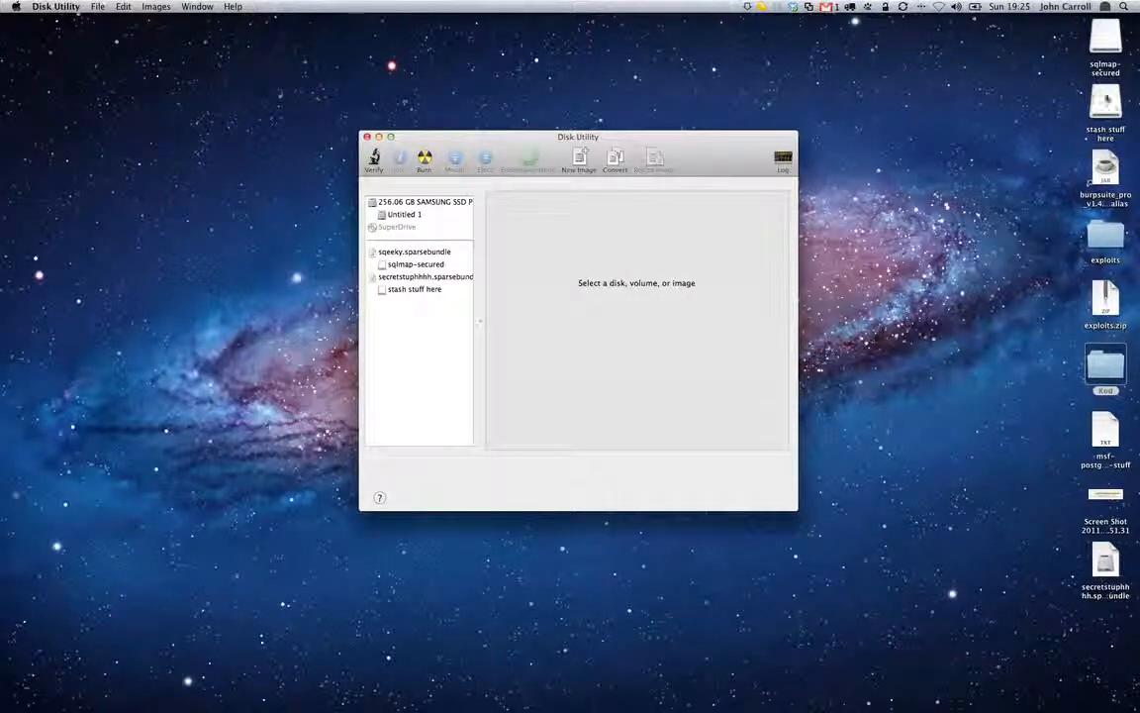
Open the mounted "stash stuff here" volume to view its contents, and close its window
{"action": "left_click", "coordinate": [1106, 104]}
{"action": "double_click", "coordinate": [1107, 105]}
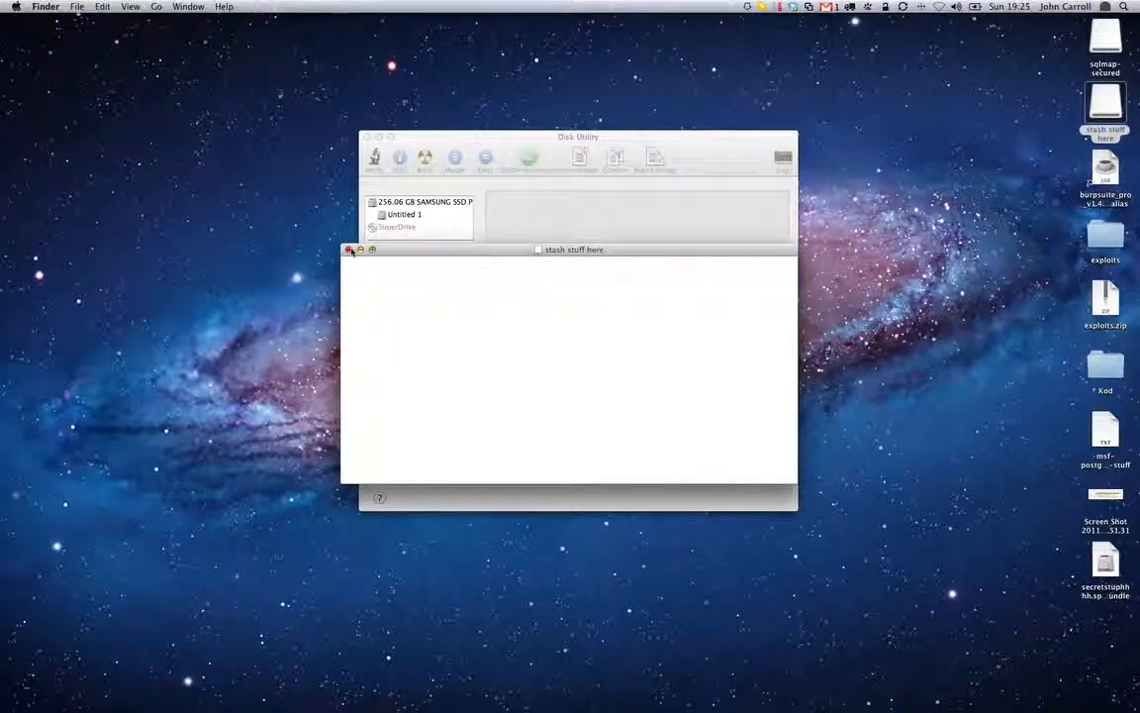
{"action": "left_click", "coordinate": [348, 249]}
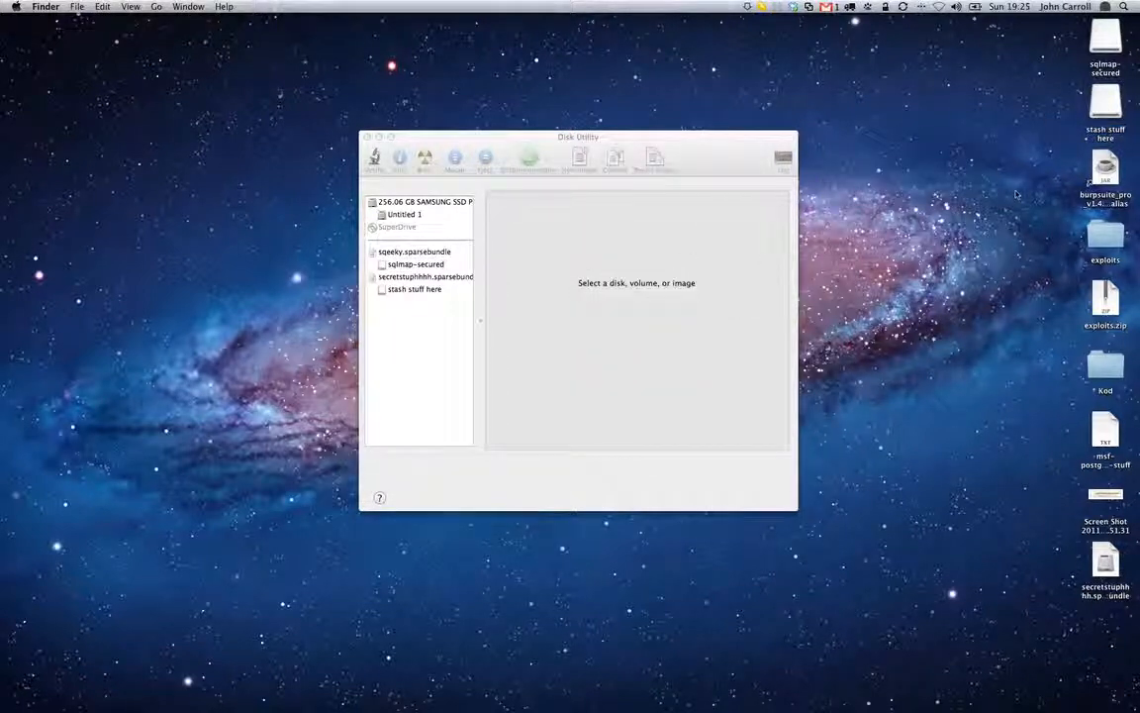
Copy exploits.zip from the desktop onto the "stash stuff here" volume and eject the volume
{"action": "left_click", "coordinate": [1106, 295]}
{"action": "left_click_drag", "start_coordinate": [1106, 295], "coordinate": [1103, 103]}
{"action": "key", "text": "super+e"}
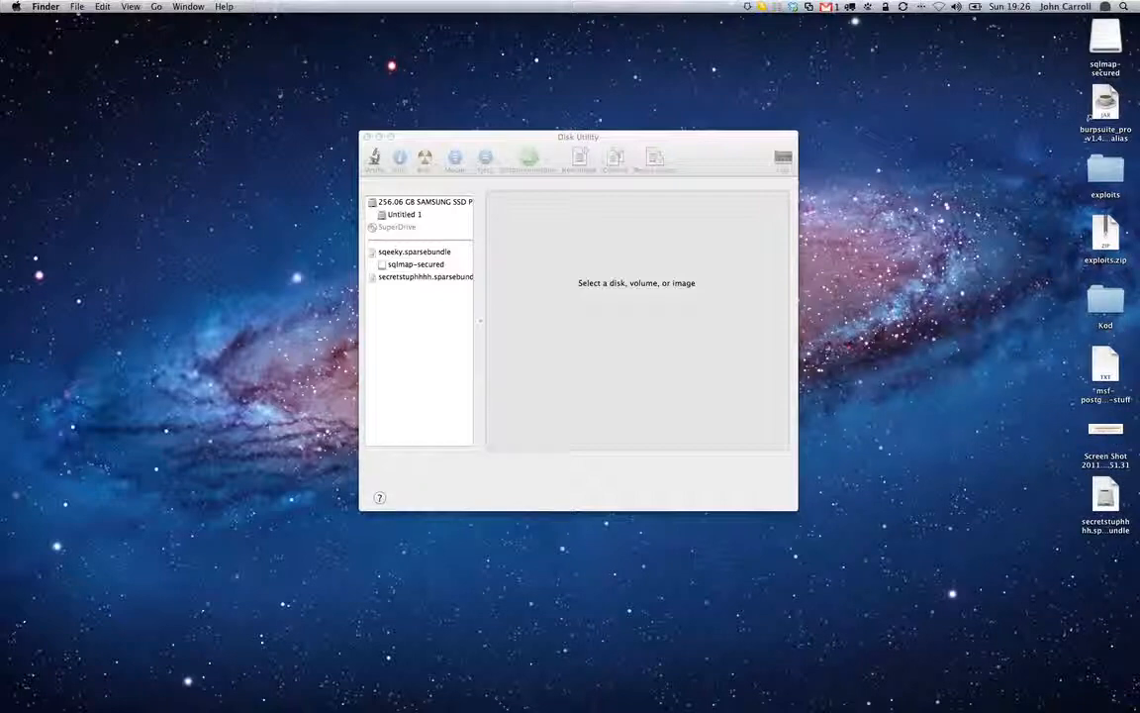
Mount the secretstuphhhh sparse bundle from the desktop by entering its password, and eject the "stash stuff here" volume again
{"action": "left_click_drag", "start_coordinate": [1106, 500], "coordinate": [952, 306]}
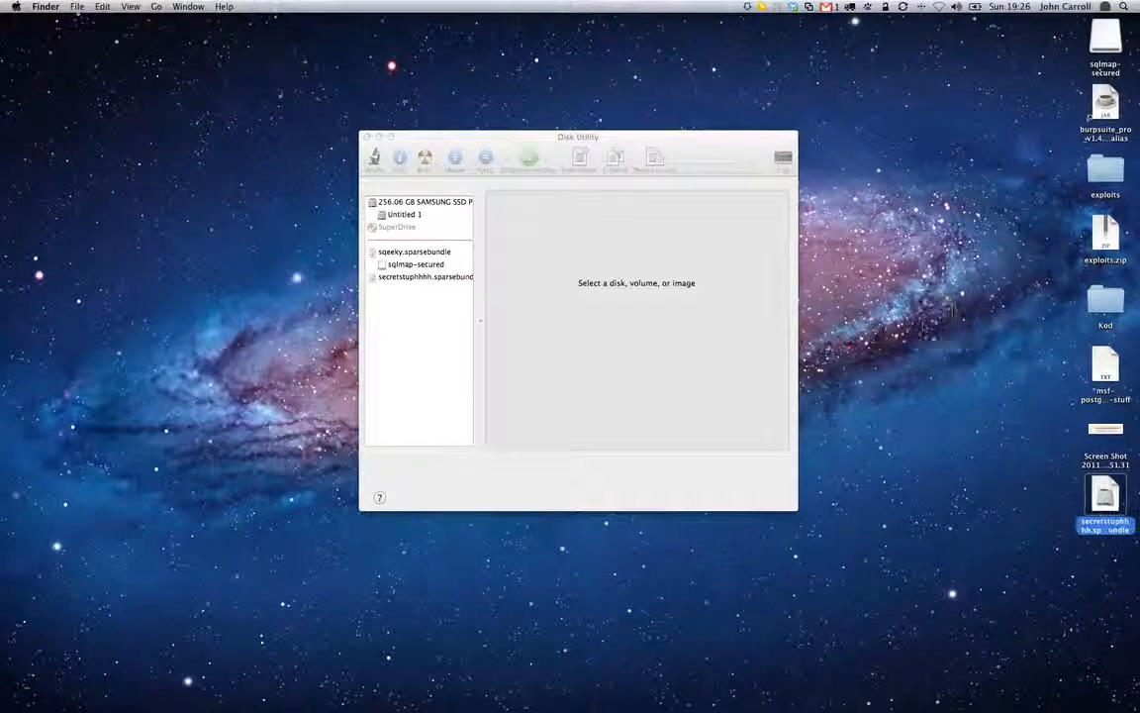
{"action": "left_click", "coordinate": [974, 380]}
{"action": "double_click", "coordinate": [1103, 493]}
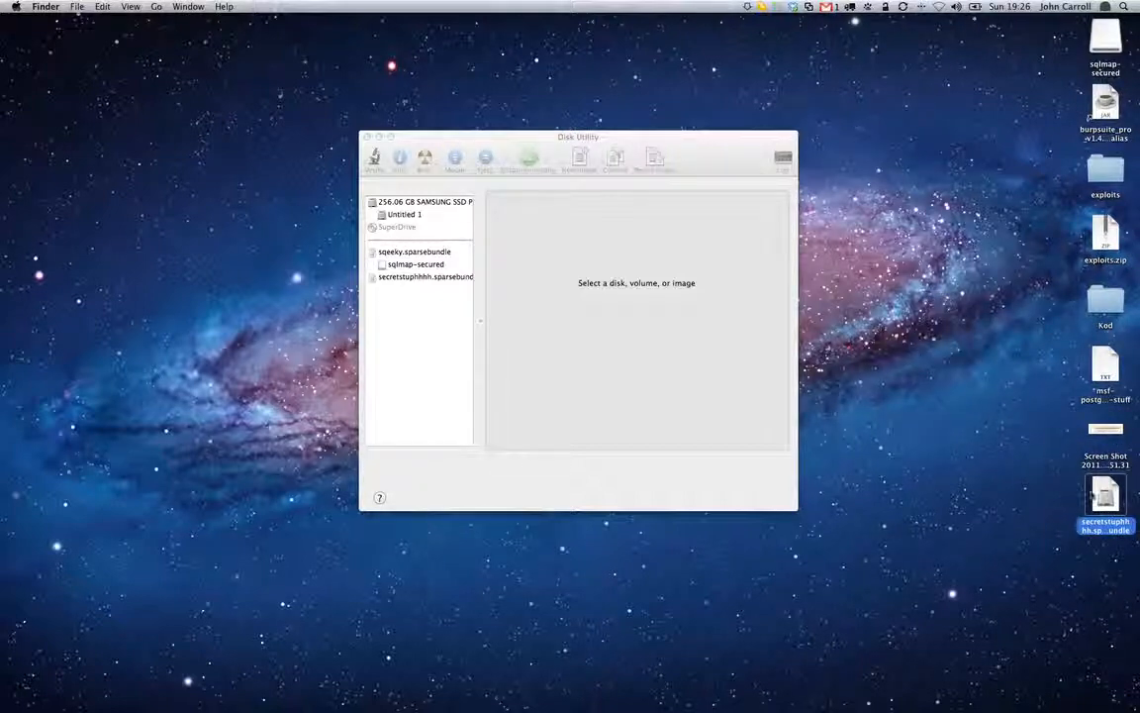
{"action": "double_click", "coordinate": [1104, 502]}
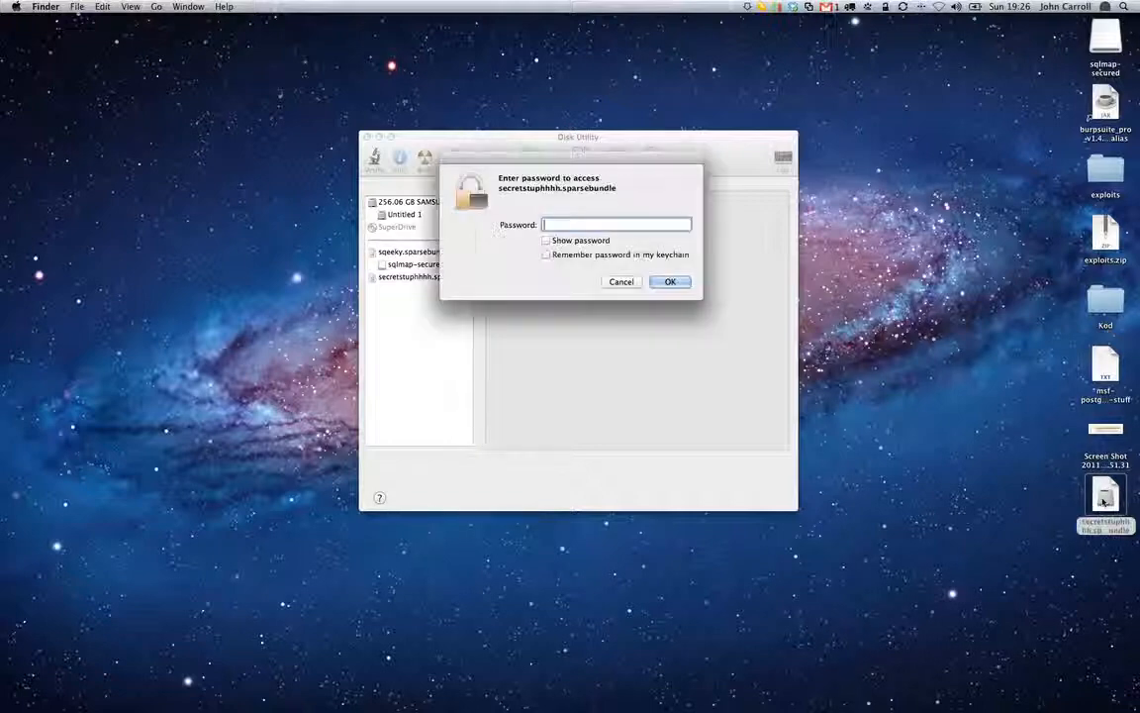
{"action": "type", "text": "********"}
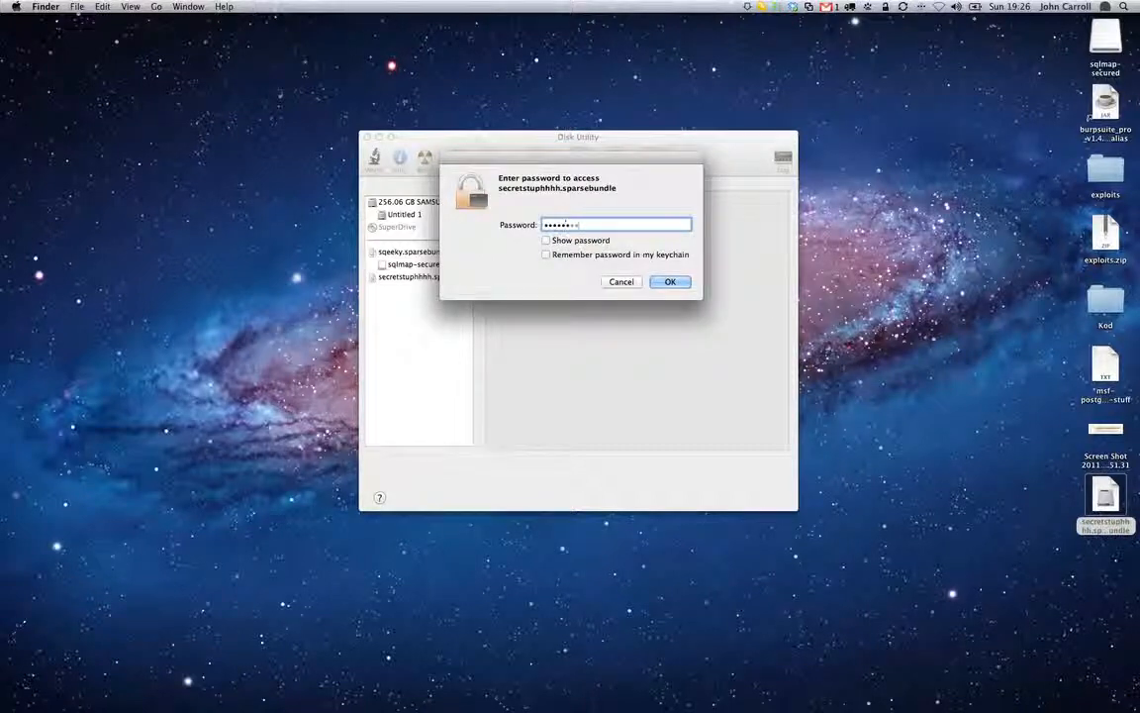
{"action": "key", "text": "Return"}
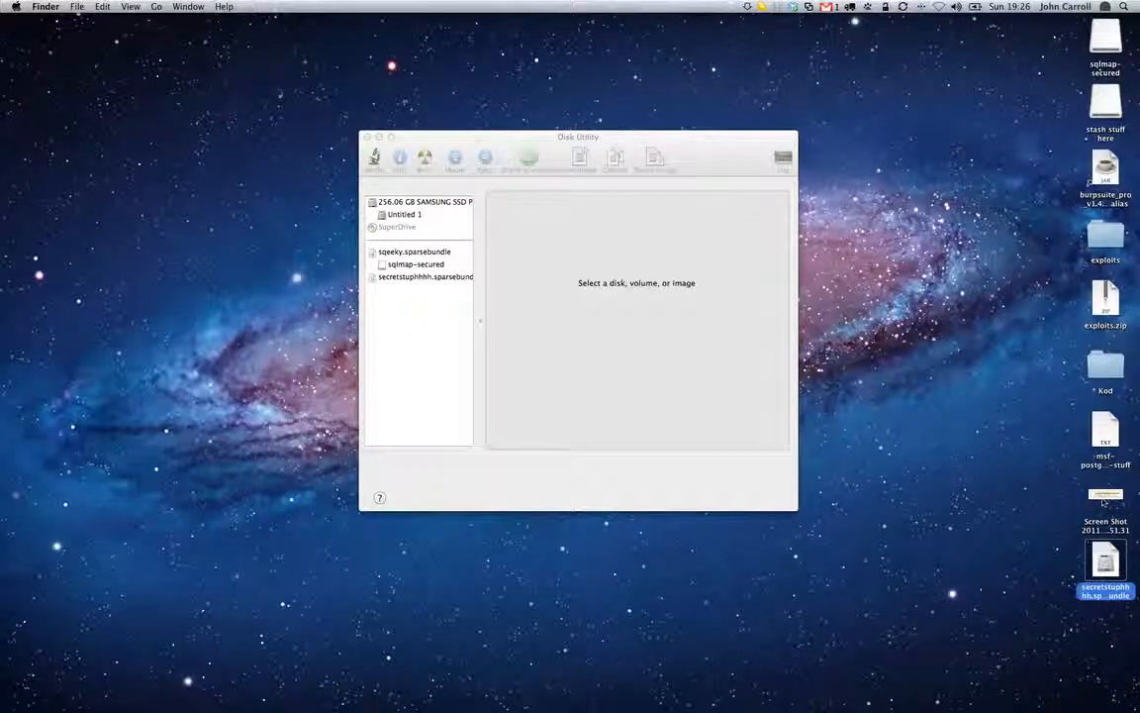
{"action": "left_click", "coordinate": [1105, 103]}
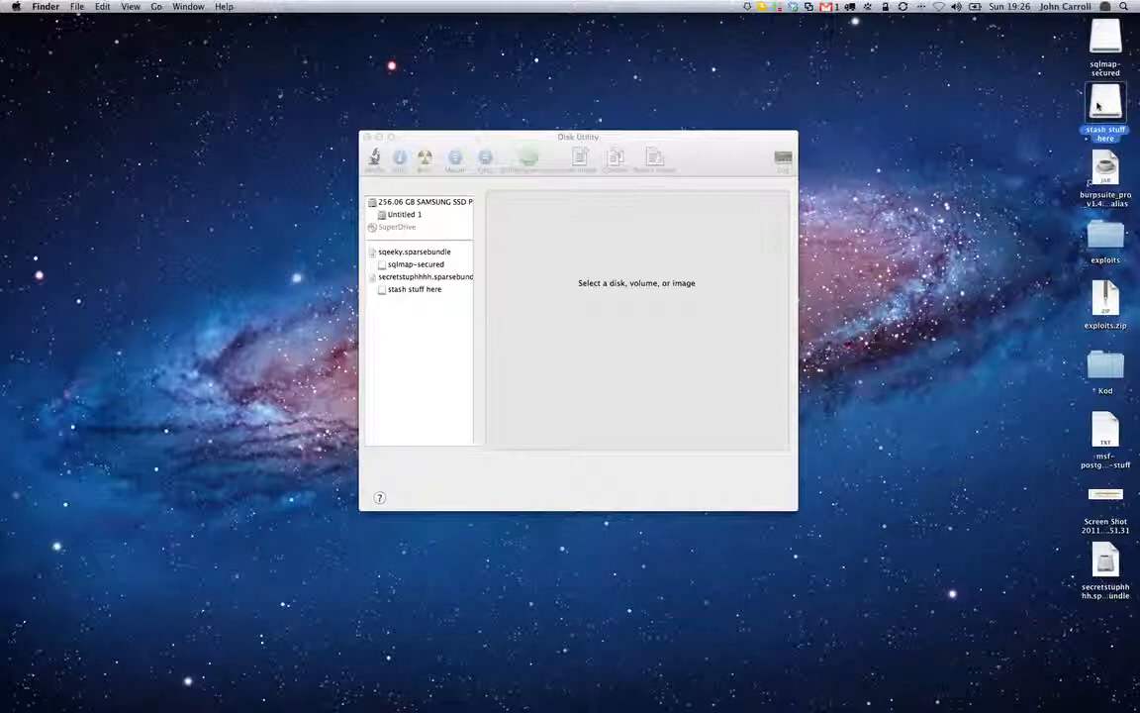
{"action": "key", "text": "super+e"}
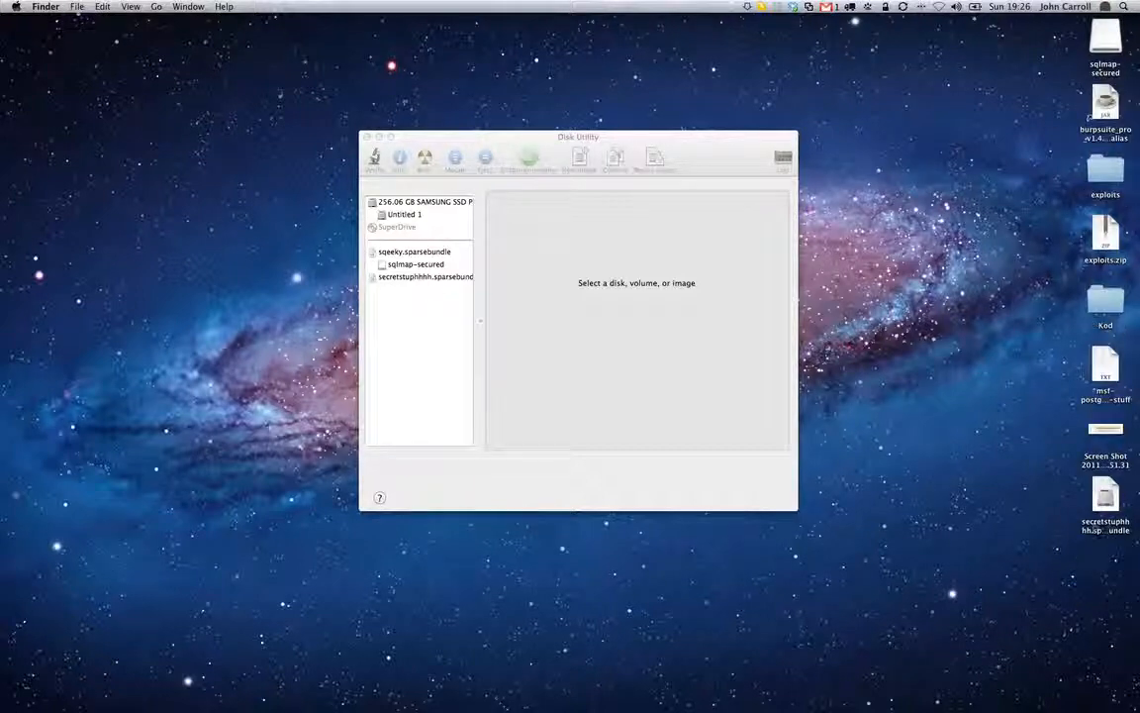
Try to mount the secretstuphhhh sparse bundle from the desktop with two password entries, and cancel the password request
{"action": "double_click", "coordinate": [1106, 497]}
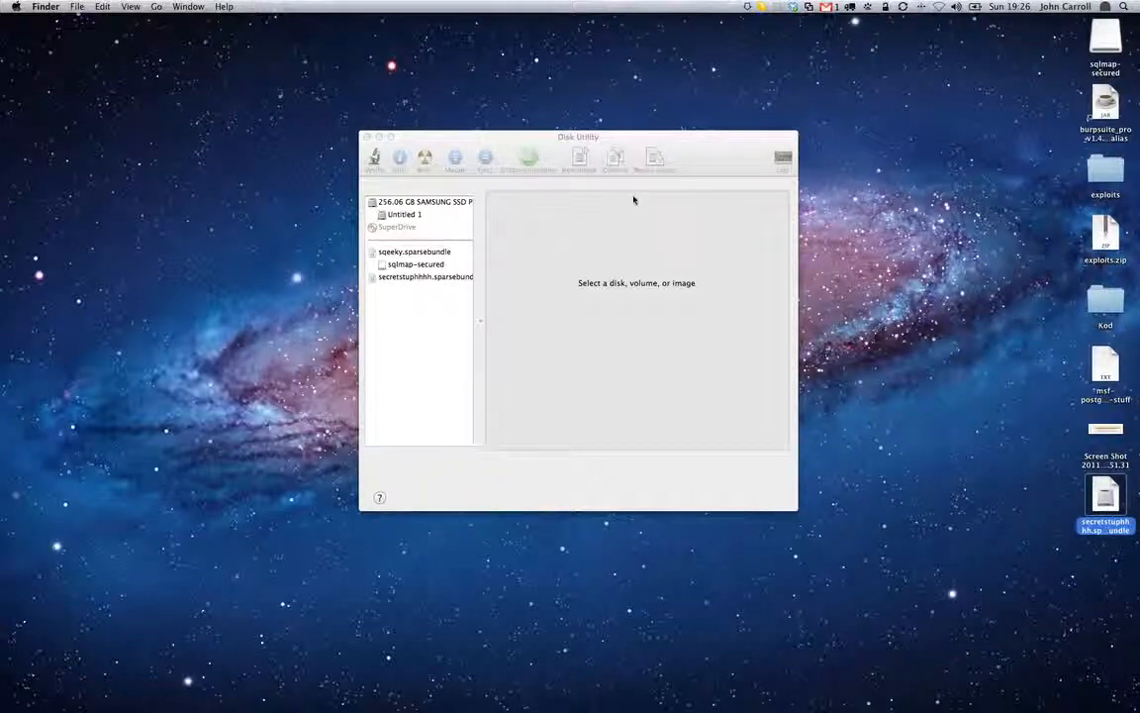
{"action": "type", "text": "••••••••"}
{"action": "left_click", "coordinate": [667, 281]}
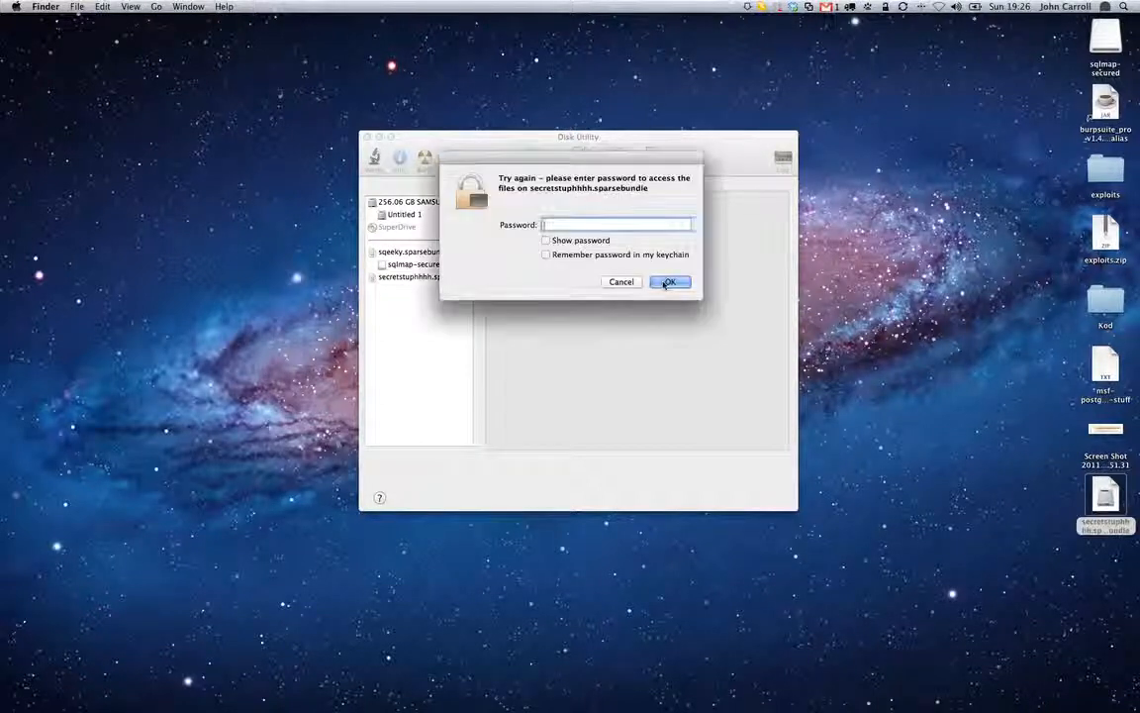
{"action": "type", "text": "••••••••"}
{"action": "left_click", "coordinate": [665, 282]}
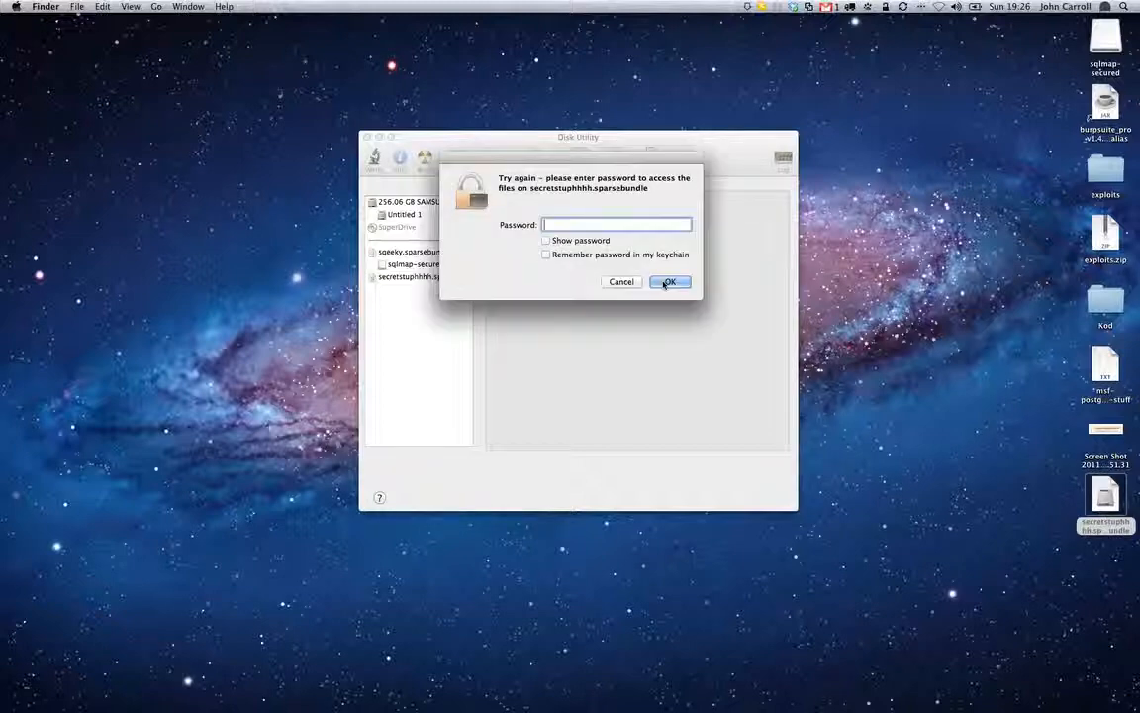
{"action": "left_click", "coordinate": [621, 283]}
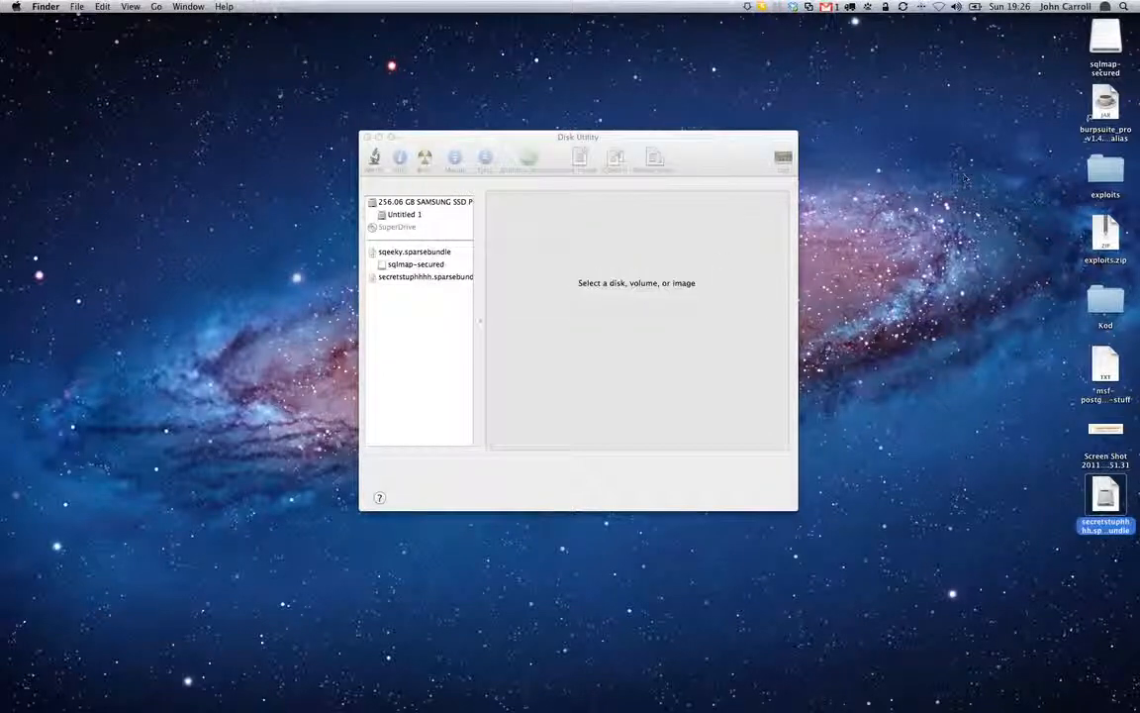
Switch to Disk Utility and view the details of the sqlmap-secured volume and the secretstuphhhh.sparsebundle image
{"action": "left_click", "coordinate": [422, 262]}
{"action": "left_click", "coordinate": [418, 265]}
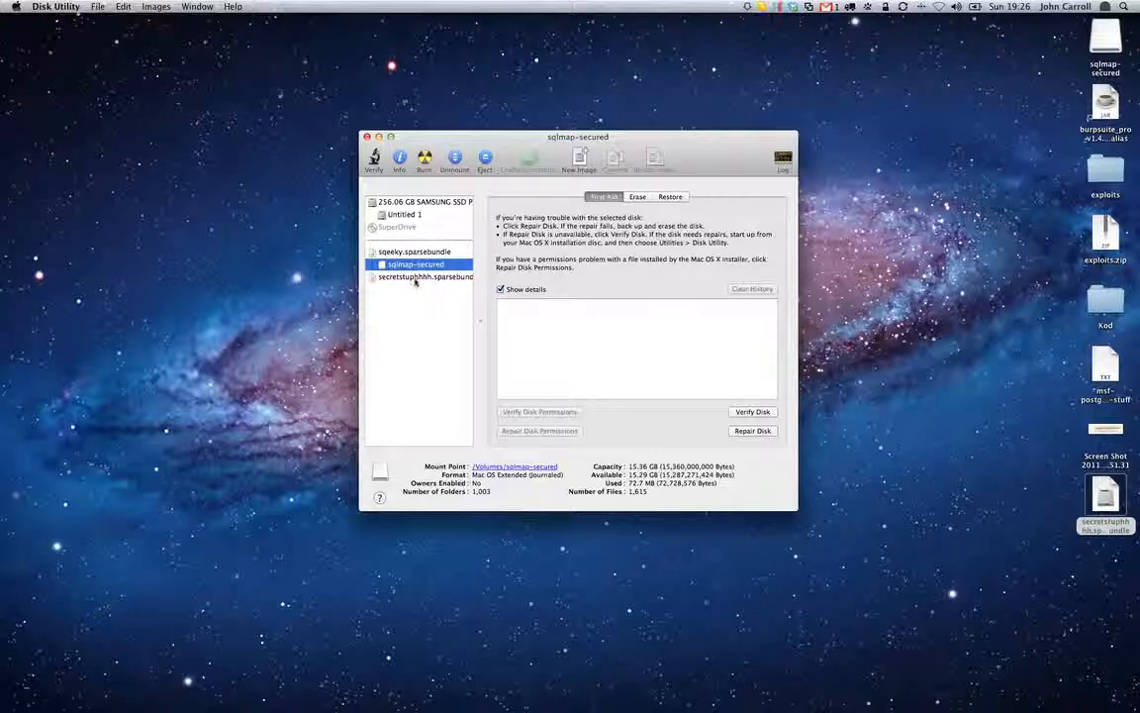
{"action": "left_click", "coordinate": [413, 279]}
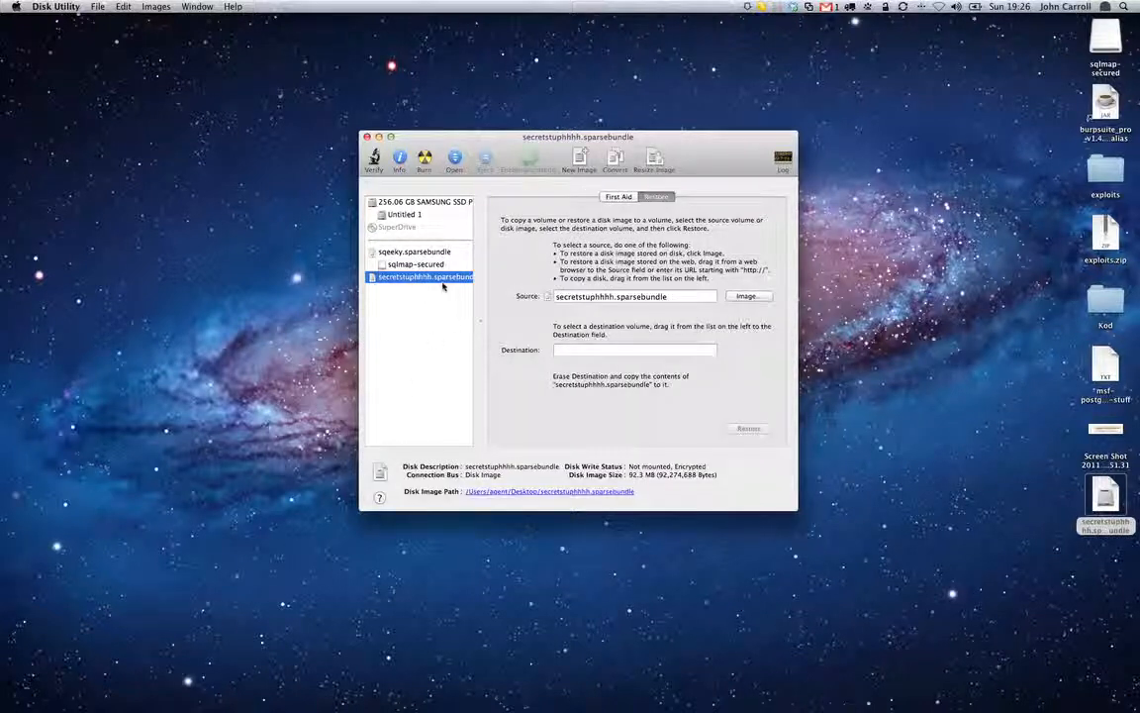
{"action": "left_click_drag", "start_coordinate": [444, 285], "coordinate": [688, 312]}
Mount the secretstuphhhh sparse bundle from the desktop, re-entering its password until it is accepted
{"action": "left_click", "coordinate": [1103, 495]}
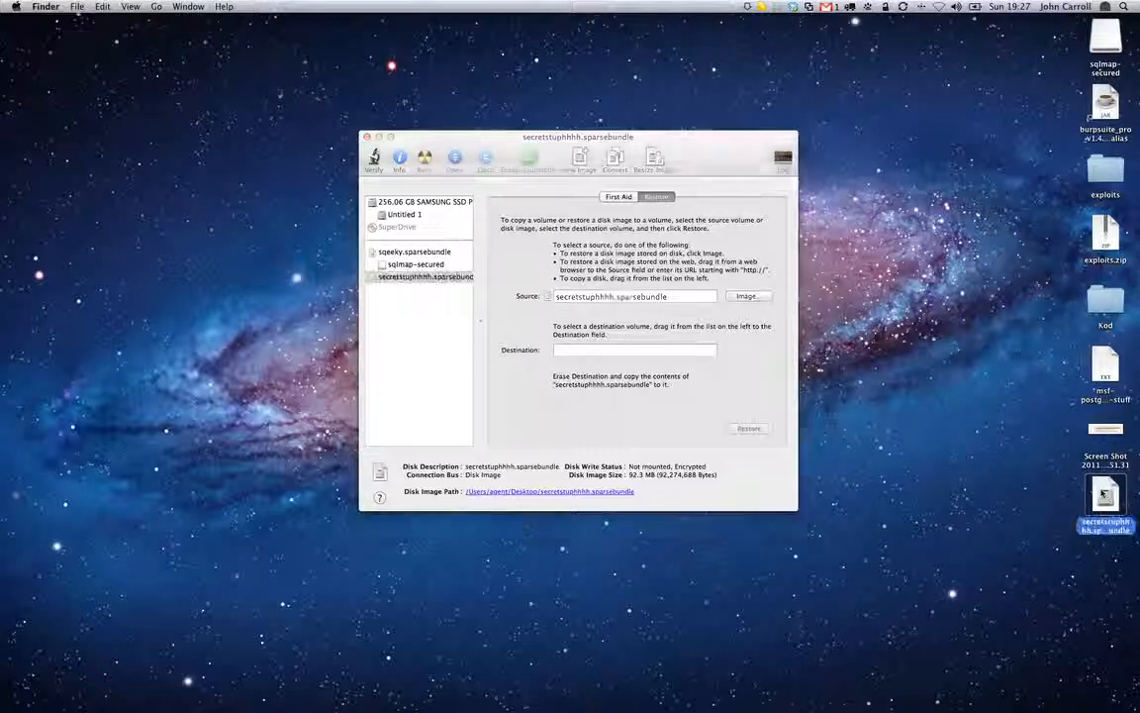
{"action": "double_click", "coordinate": [1103, 493]}
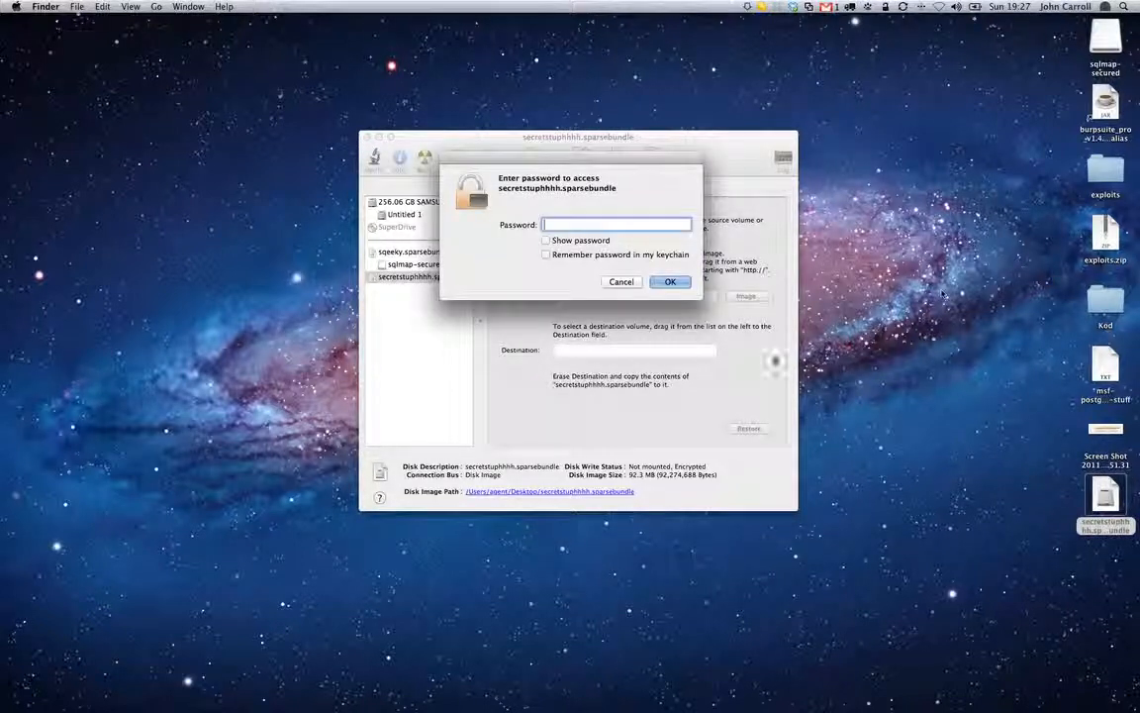
{"action": "type", "text": "password"}
{"action": "key", "text": "Return"}
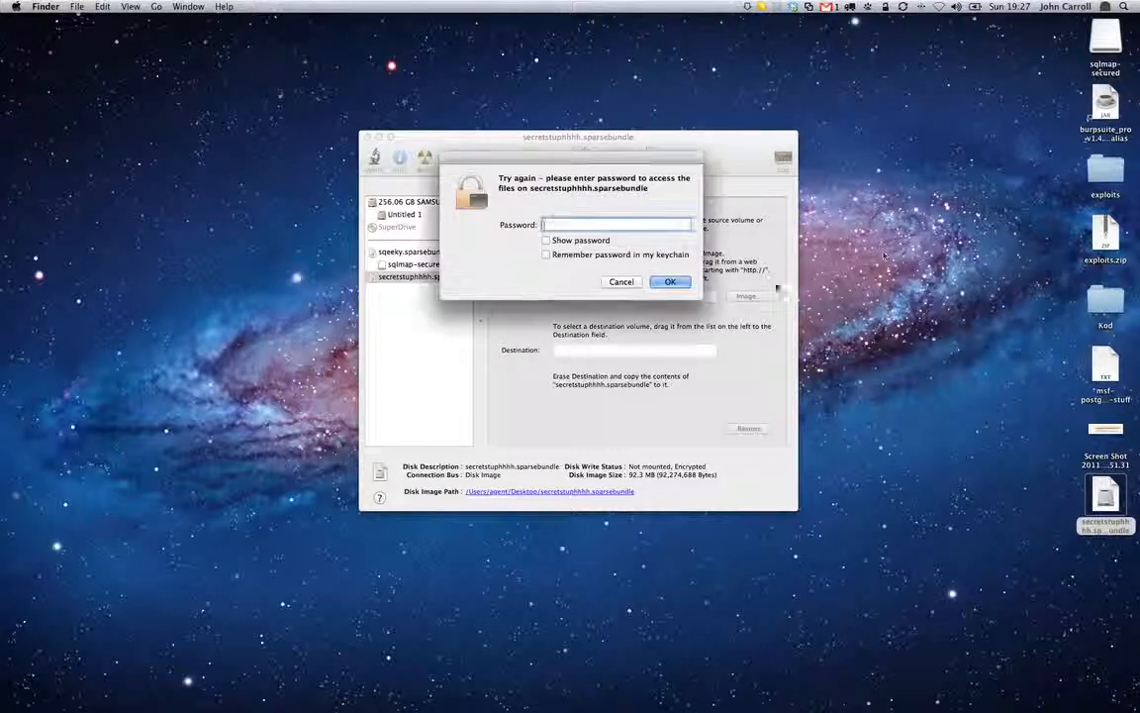
{"action": "type", "text": "*****"}
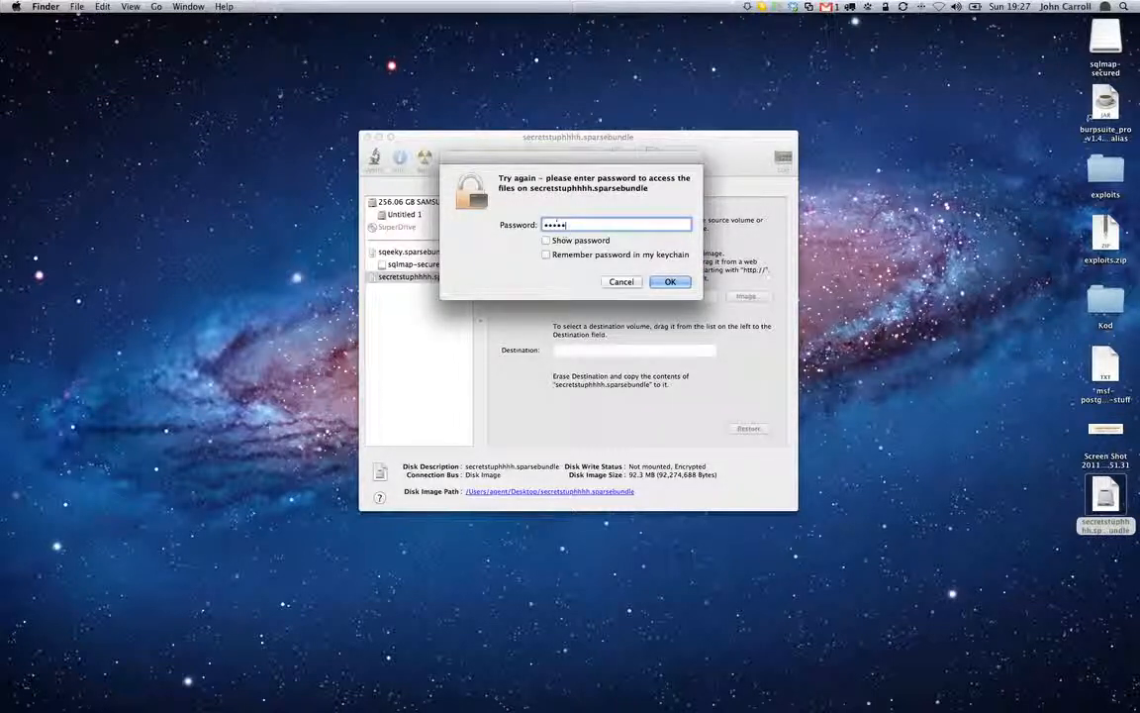
{"action": "type", "text": "*********"}
{"action": "key", "text": "Return"}
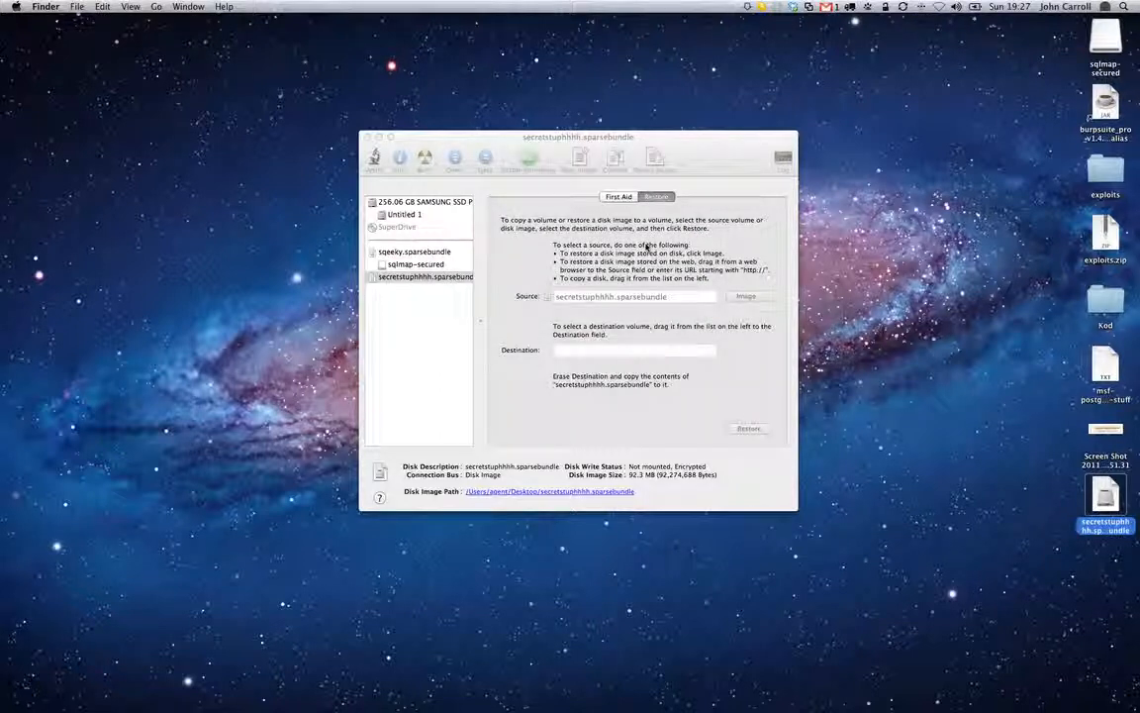
{"action": "type", "text": "*********"}
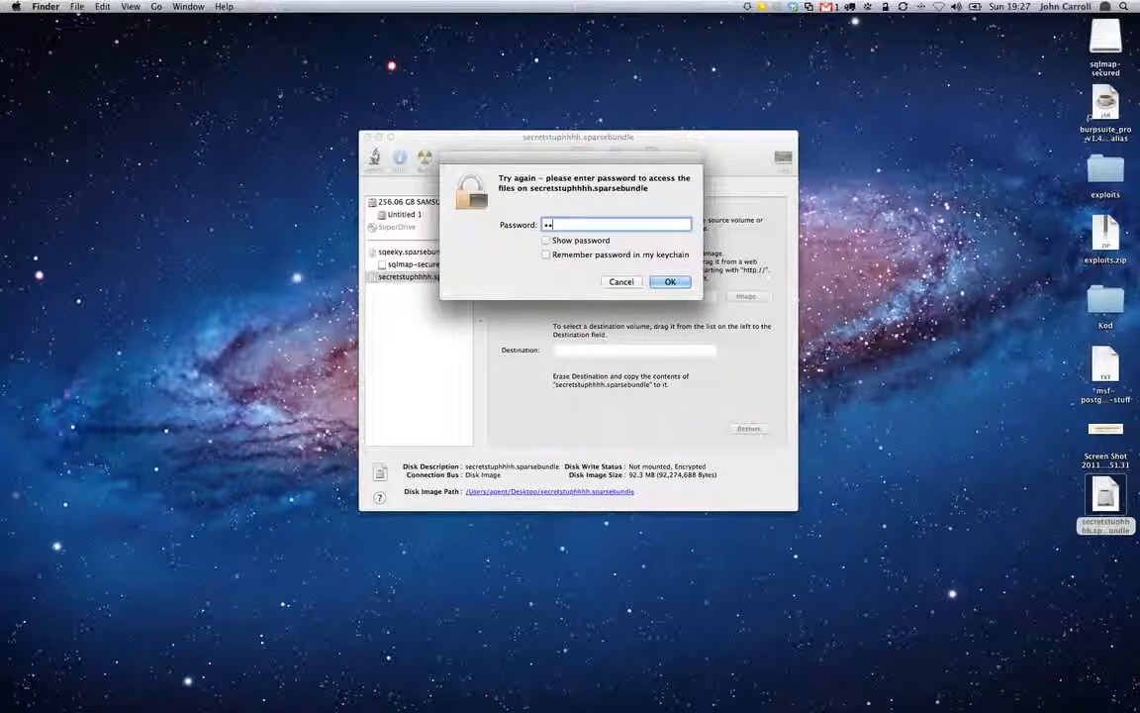
{"action": "key", "text": "Return"}
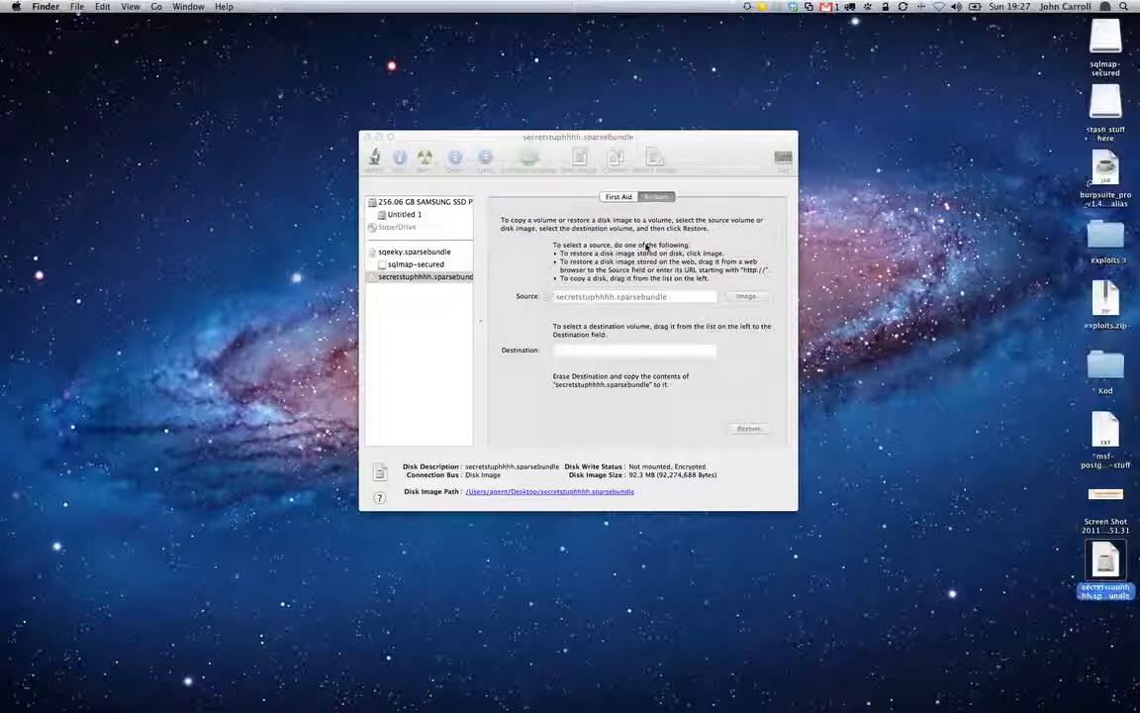
Open the "stash stuff here" volume from the desktop to check its stored files, and close its window
{"action": "left_click", "coordinate": [1105, 99]}
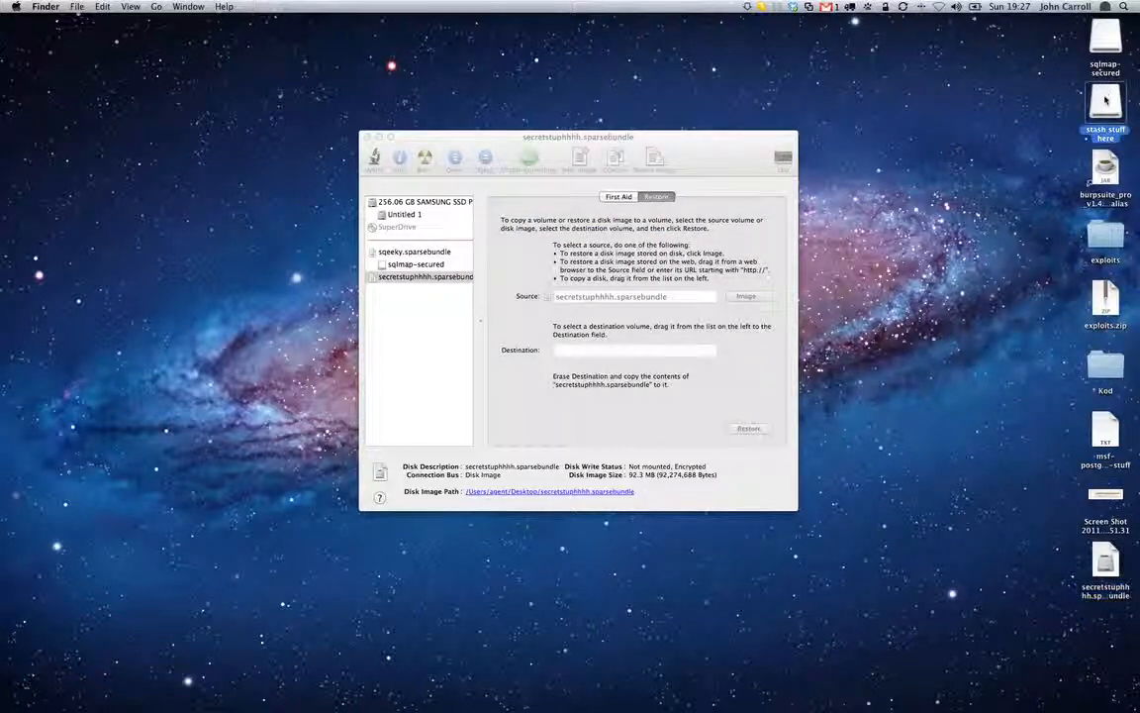
{"action": "double_click", "coordinate": [1105, 99]}
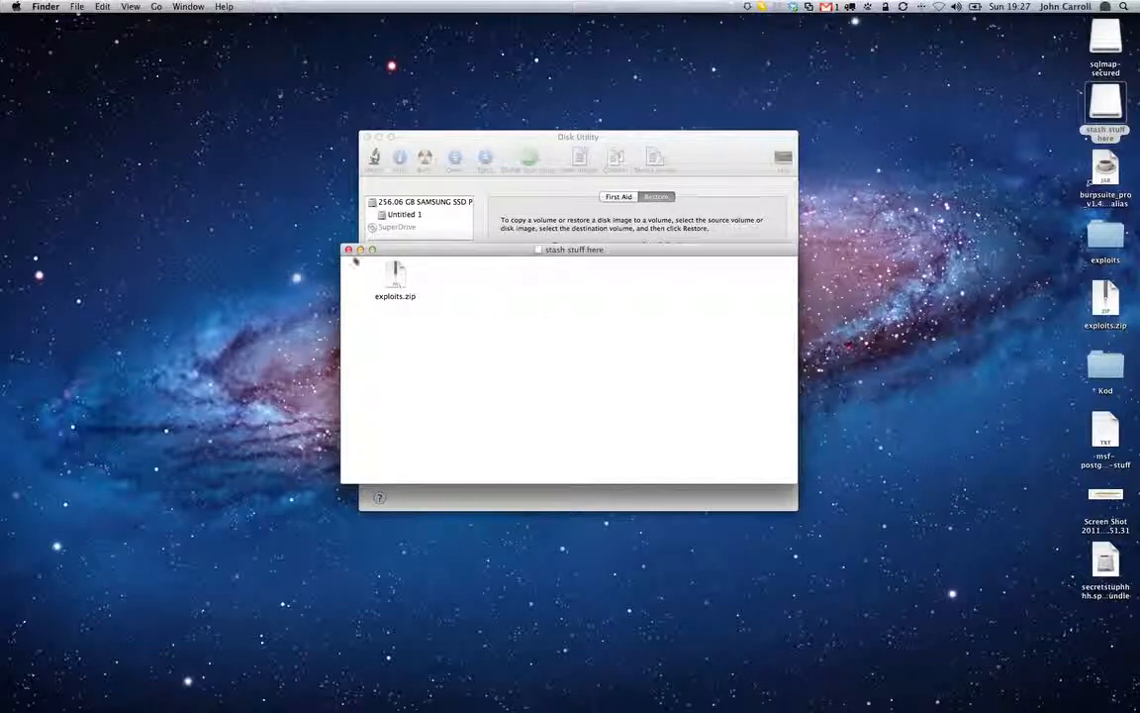
{"action": "left_click", "coordinate": [348, 251]}
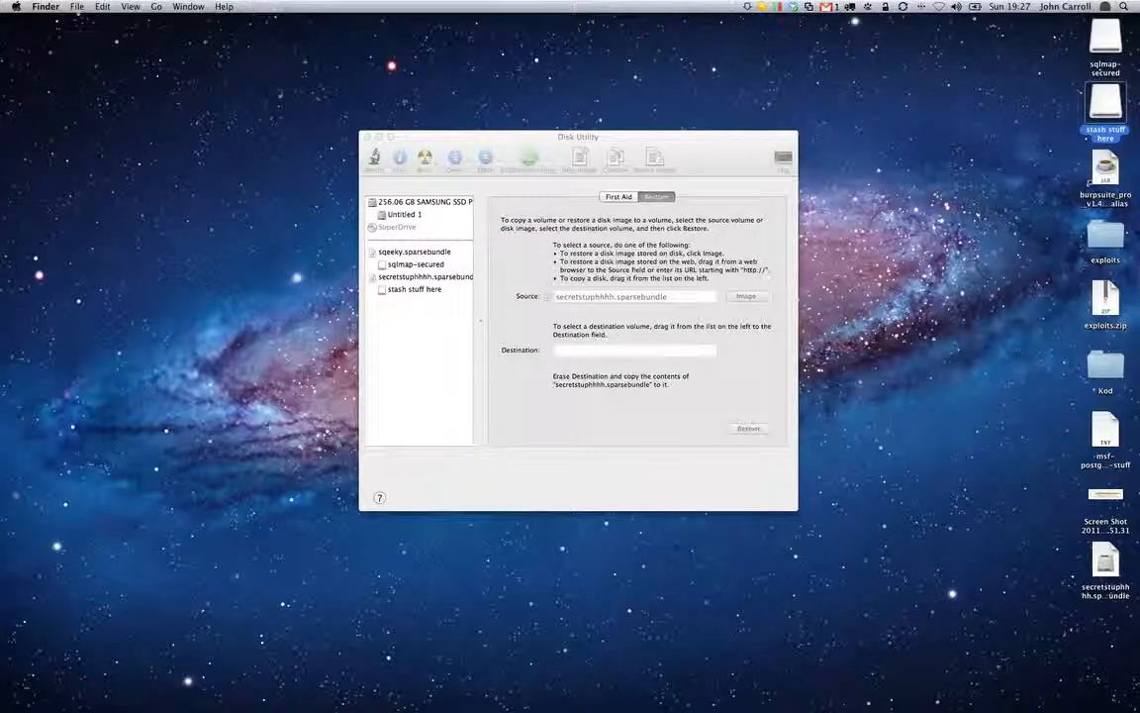
Select the "stash stuff here" volume on the desktop and eject it
{"action": "left_click", "coordinate": [1031, 105]}
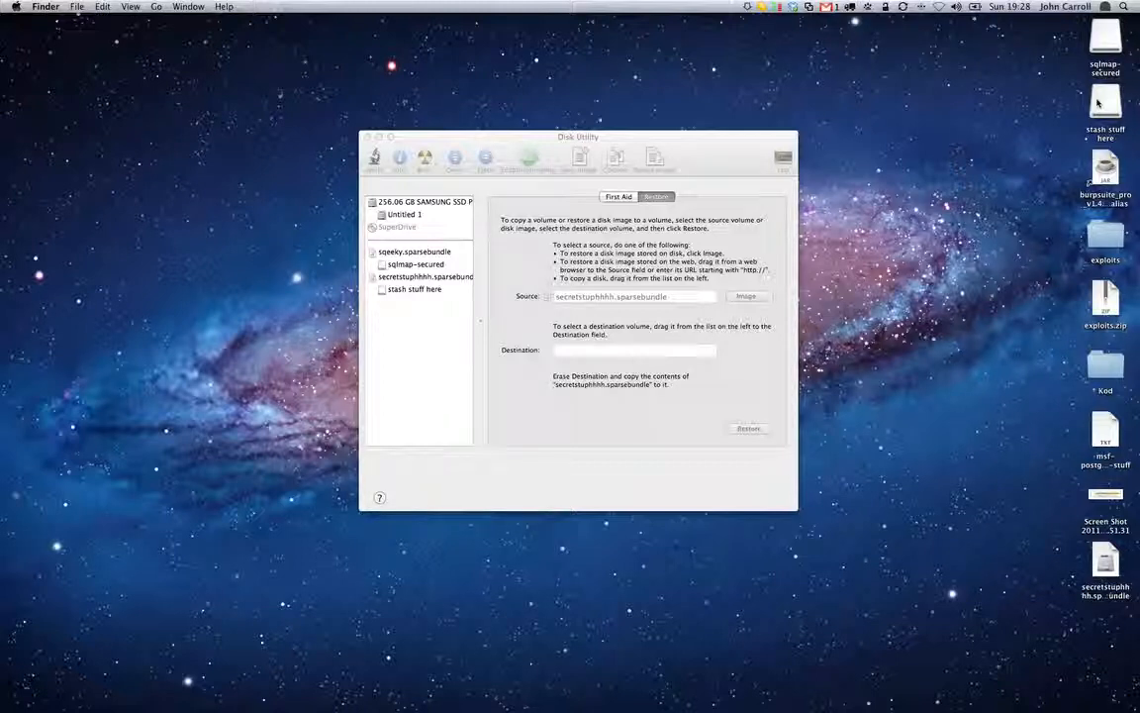
{"action": "left_click", "coordinate": [1098, 102]}
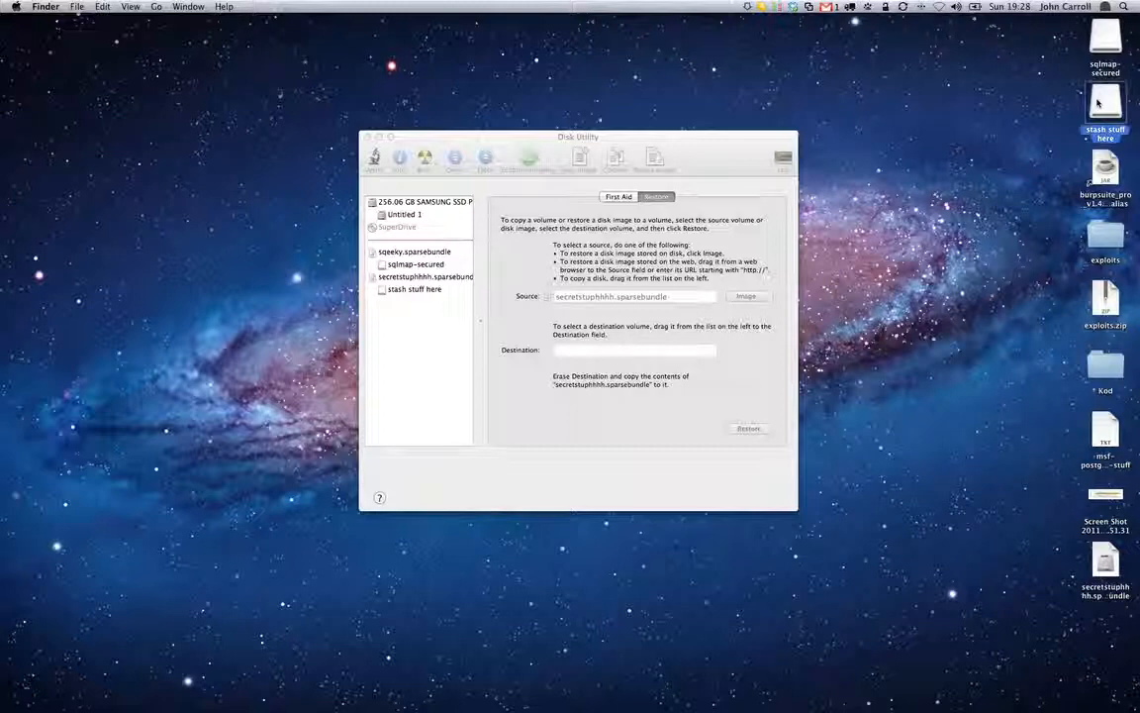
{"action": "key", "text": "super+e"}
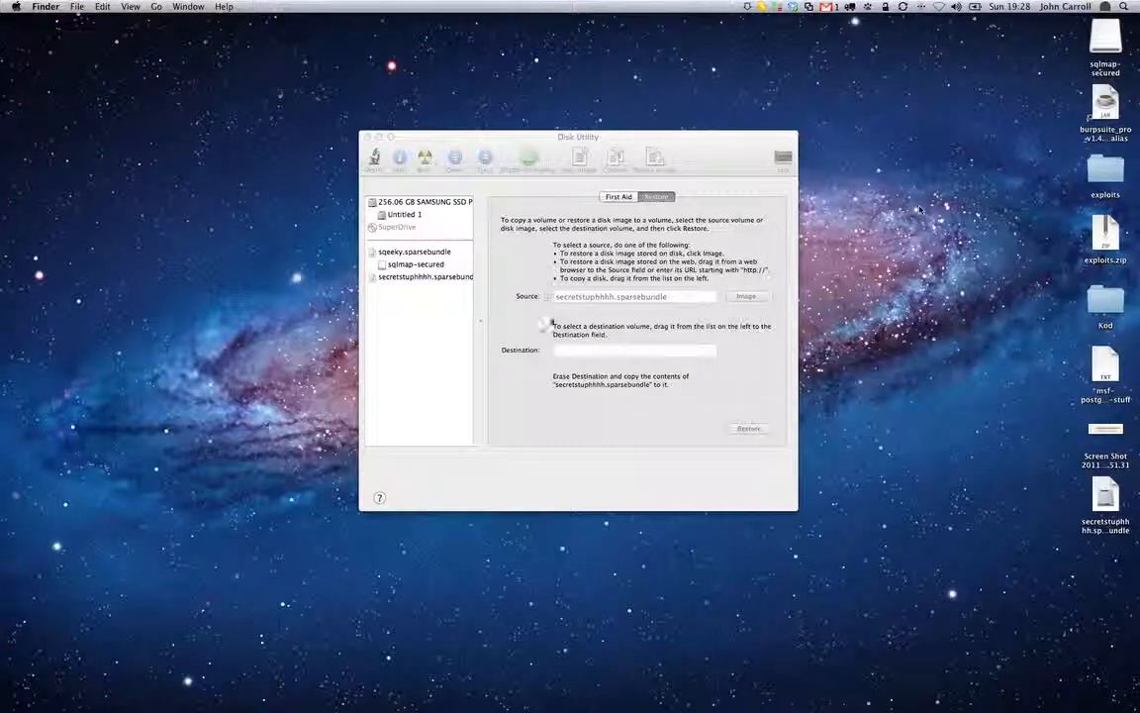